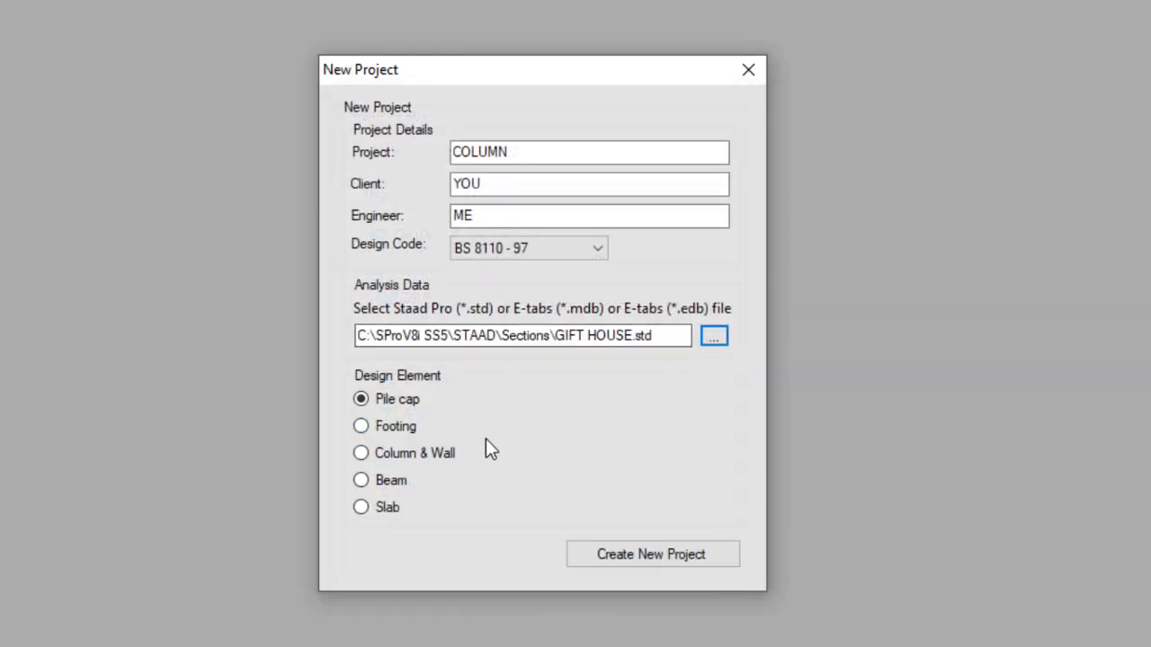
# Step: Choose Column & Wall as the design element and create the COLUMN project from GIFT HOUSE.std
pyautogui.click(363, 482)
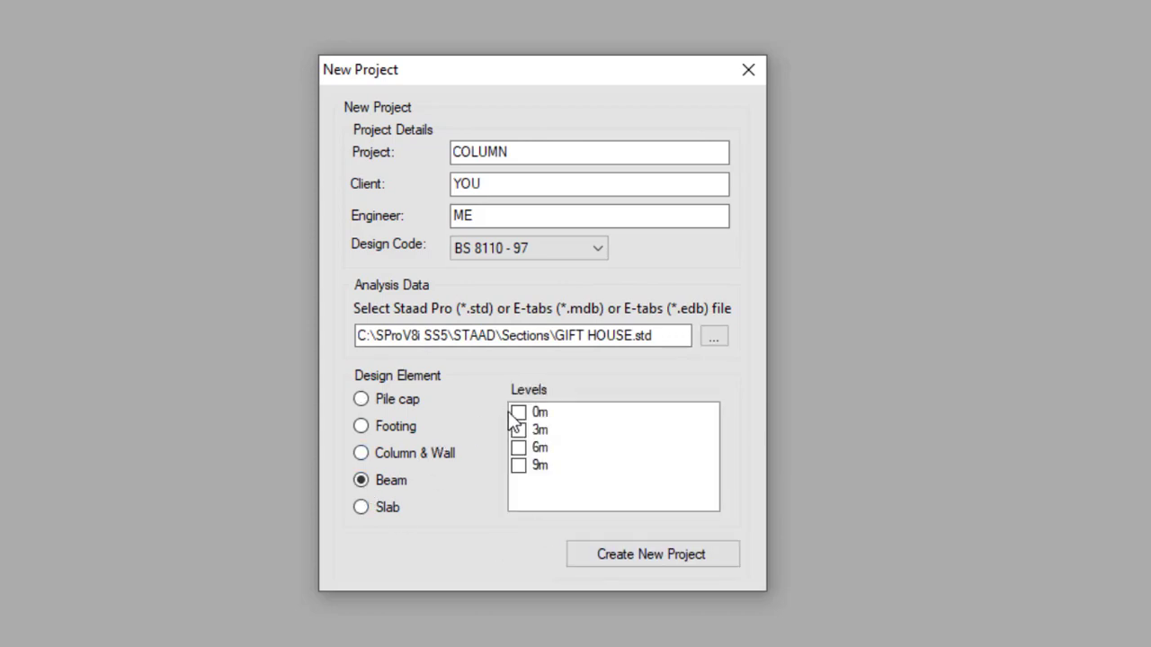
pyautogui.click(378, 454)
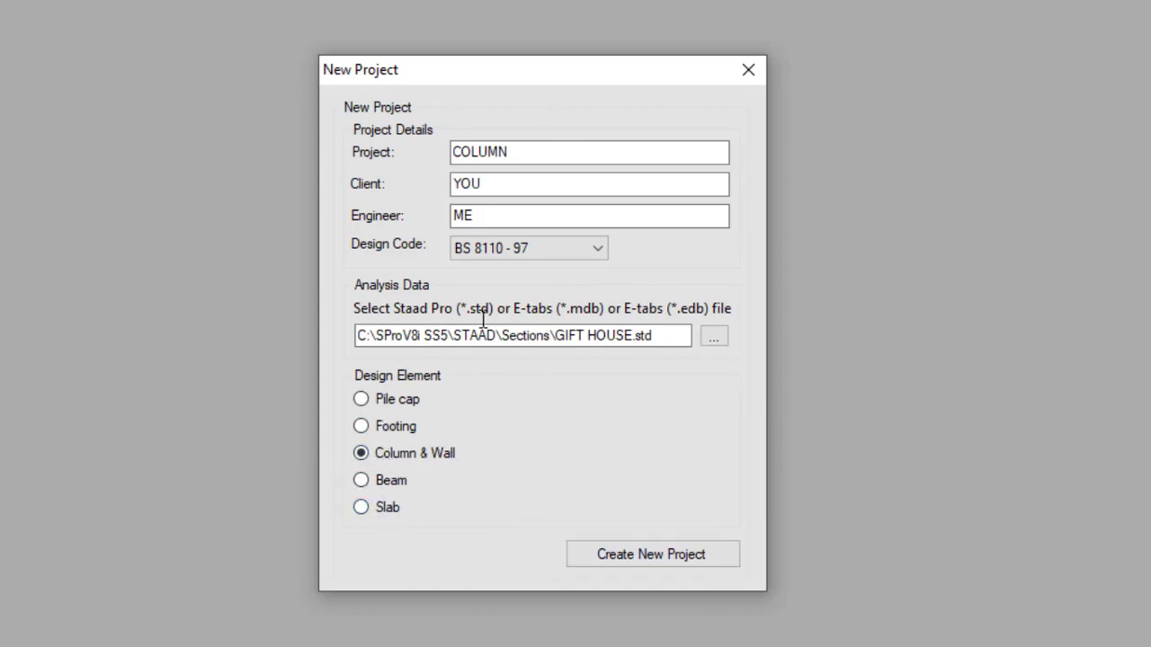
pyautogui.click(631, 548)
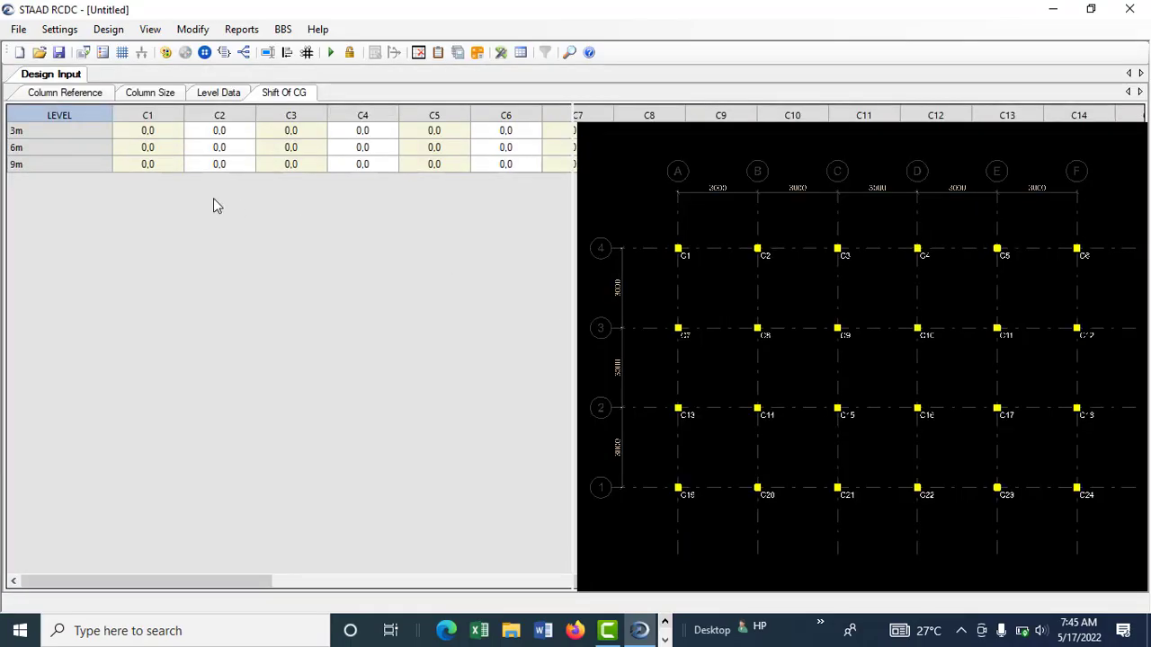
# Step: Review the 3m, 6m and 9m level column sizes, all 230 X 230, beside the layout plan
pyautogui.click(33, 137)
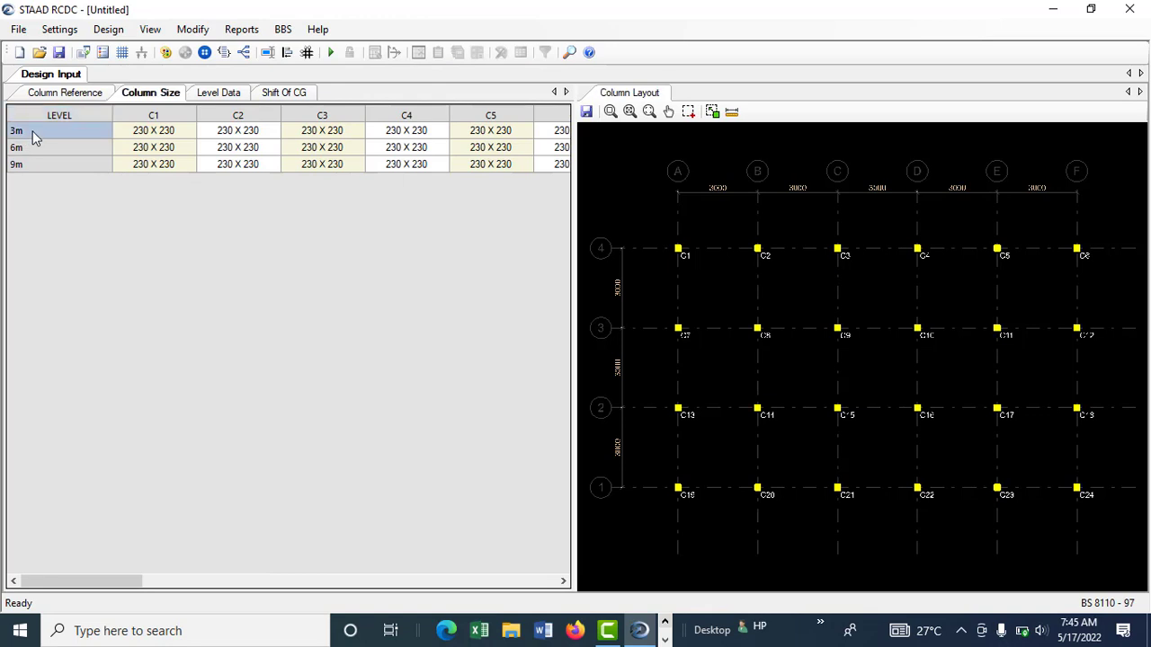
pyautogui.click(32, 148)
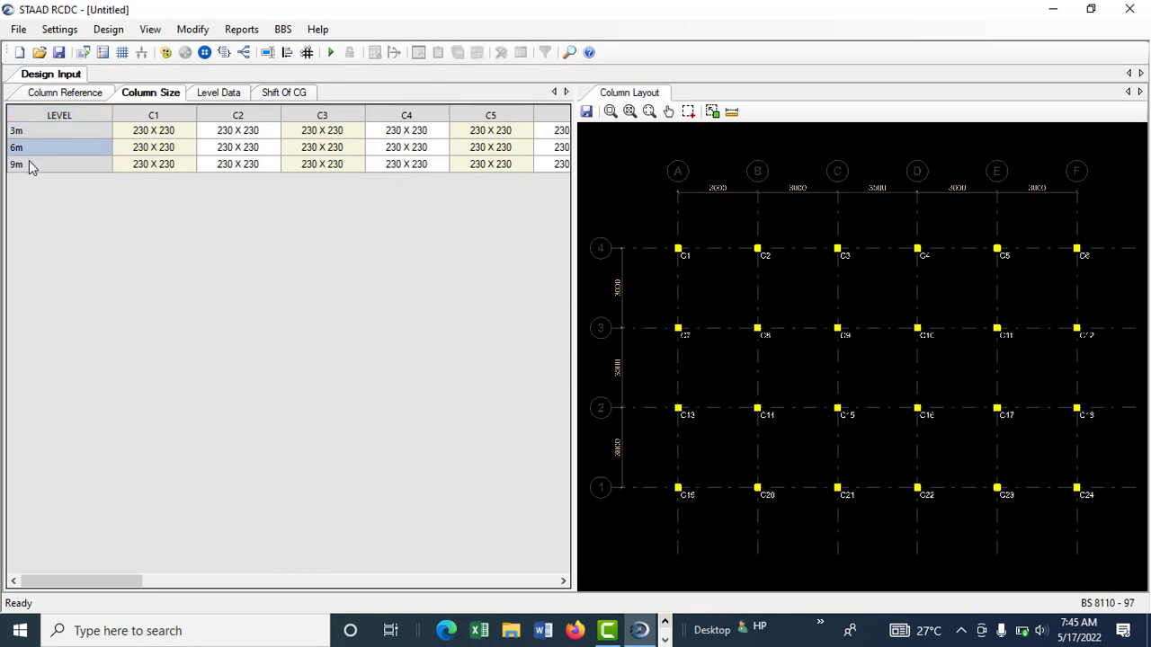
pyautogui.click(30, 166)
pyautogui.scroll(2, 861, 282)
pyautogui.scroll(-4, 856, 278)
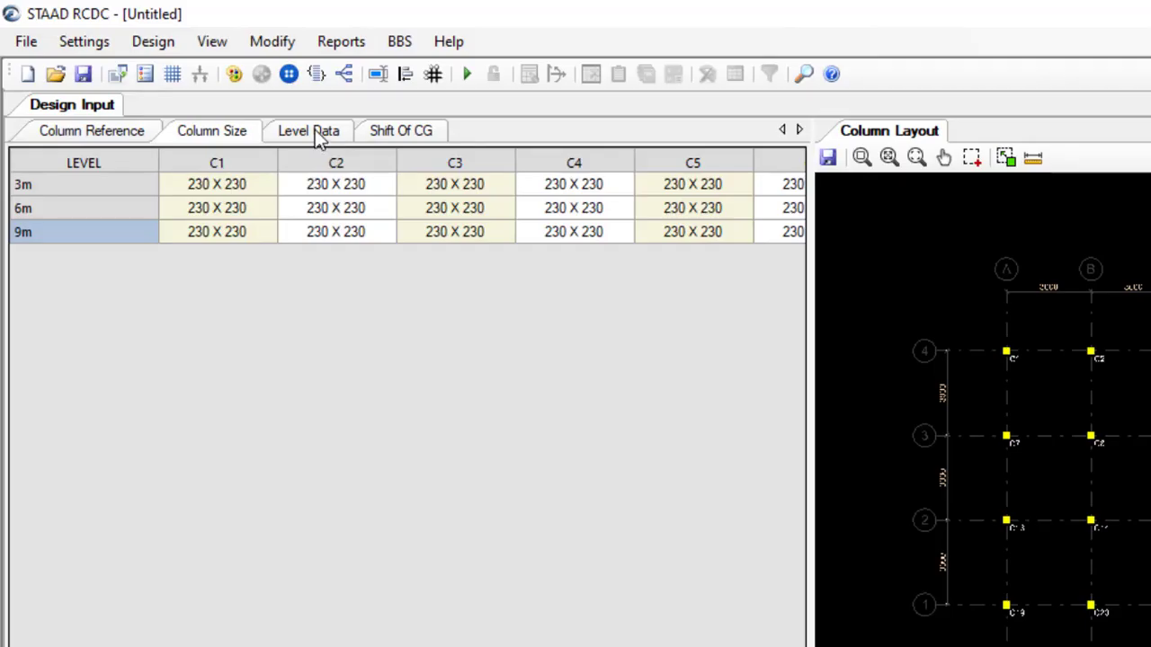
# Step: In Level Data, keep C30 concrete for the 3m, 6m and 9m levels
pyautogui.click(223, 93)
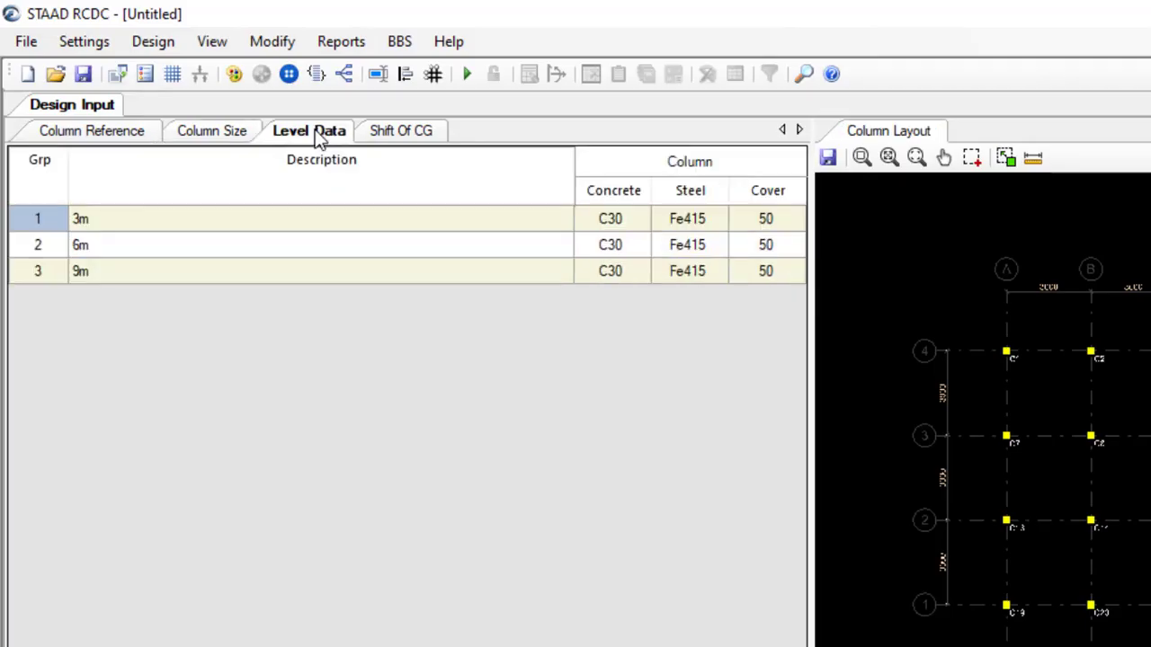
pyautogui.click(599, 220)
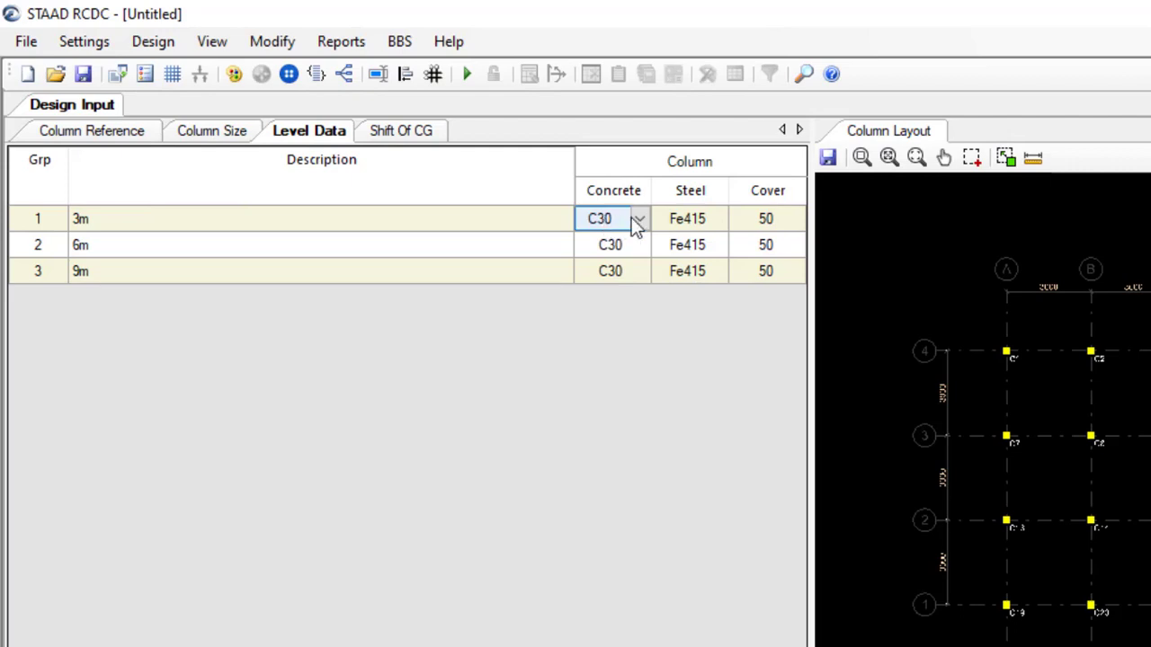
pyautogui.click(635, 219)
pyautogui.click(638, 219)
pyautogui.click(598, 246)
pyautogui.click(603, 270)
# Step: Change the steel grade to Fe410 for the 3m, 6m and 9m levels
pyautogui.click(693, 225)
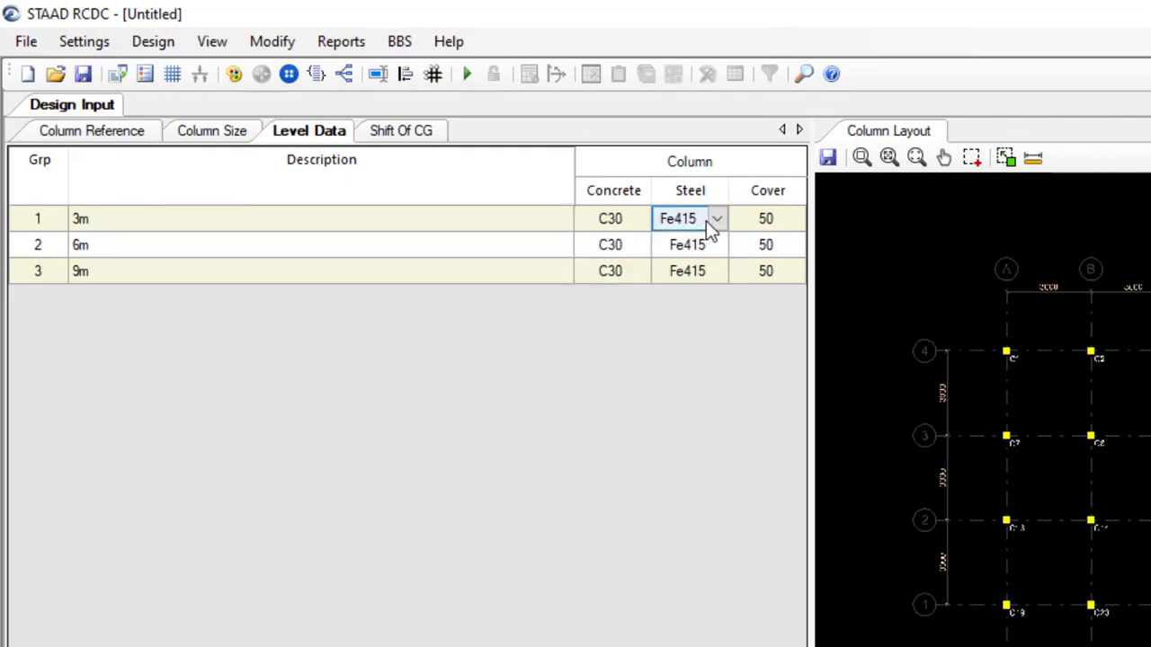
pyautogui.click(716, 219)
pyautogui.click(711, 258)
pyautogui.click(709, 246)
pyautogui.click(715, 246)
pyautogui.click(688, 282)
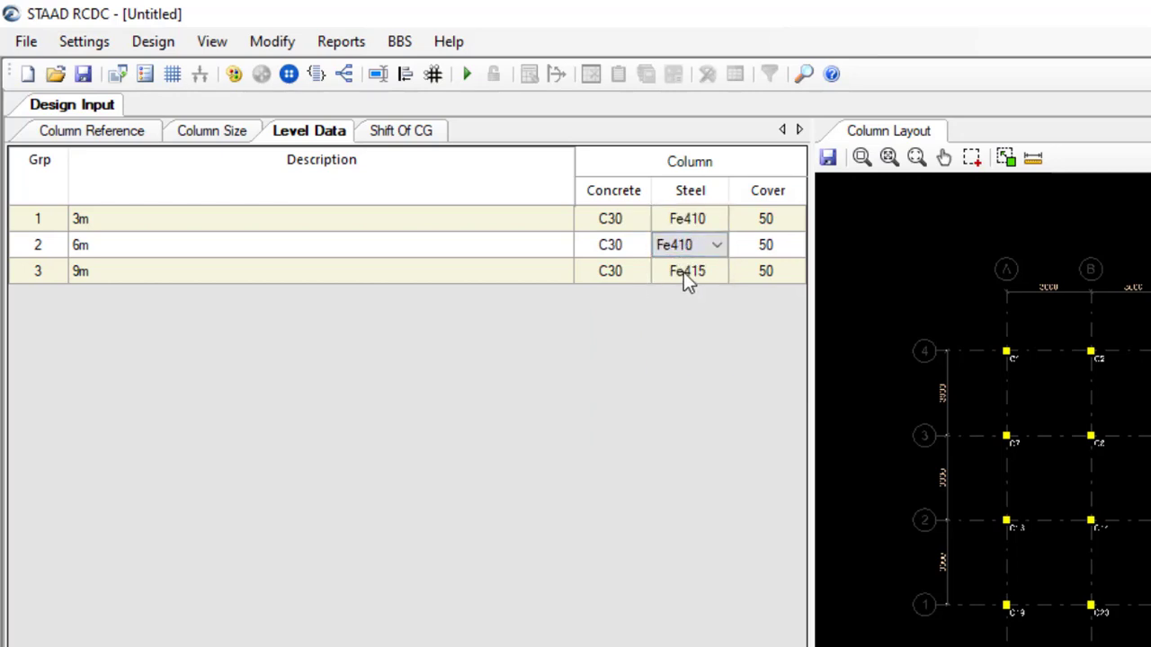
pyautogui.click(710, 271)
pyautogui.click(713, 270)
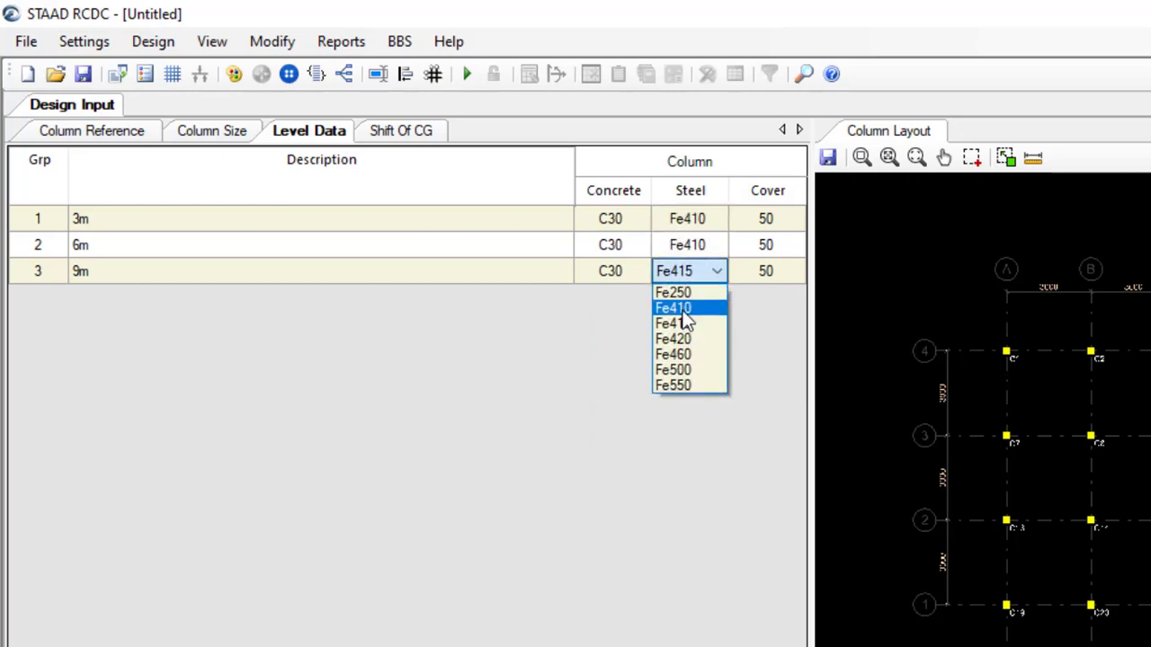
pyautogui.click(675, 307)
pyautogui.click(613, 275)
# Step: Change the cover from 50 to 30 on all three levels
pyautogui.click(765, 219)
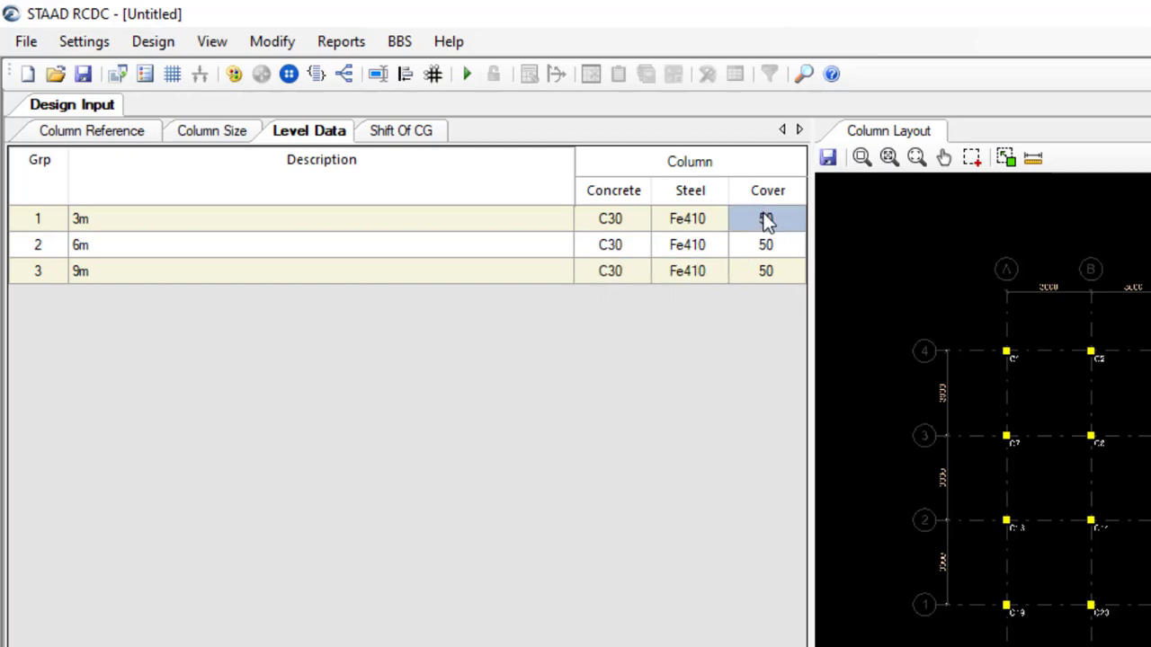
pyautogui.click(766, 216)
pyautogui.moveTo(771, 219); pyautogui.dragTo(696, 227)
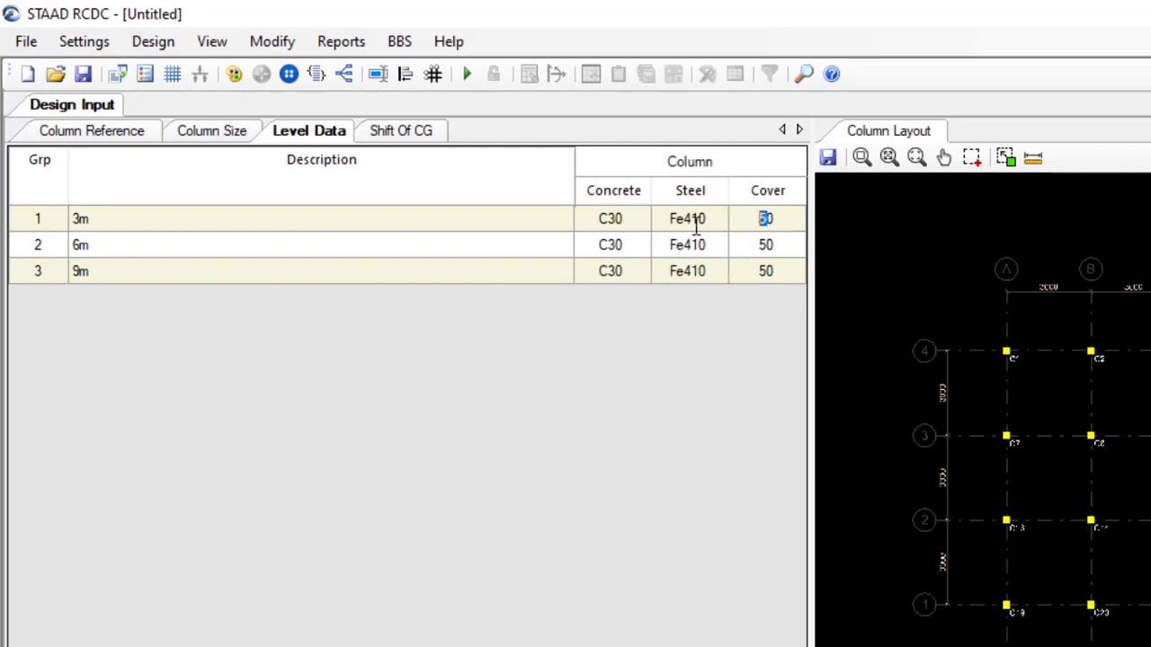
pyautogui.click(760, 303)
pyautogui.write('3')
pyautogui.write('30')
pyautogui.click(540, 285)
pyautogui.click(404, 270)
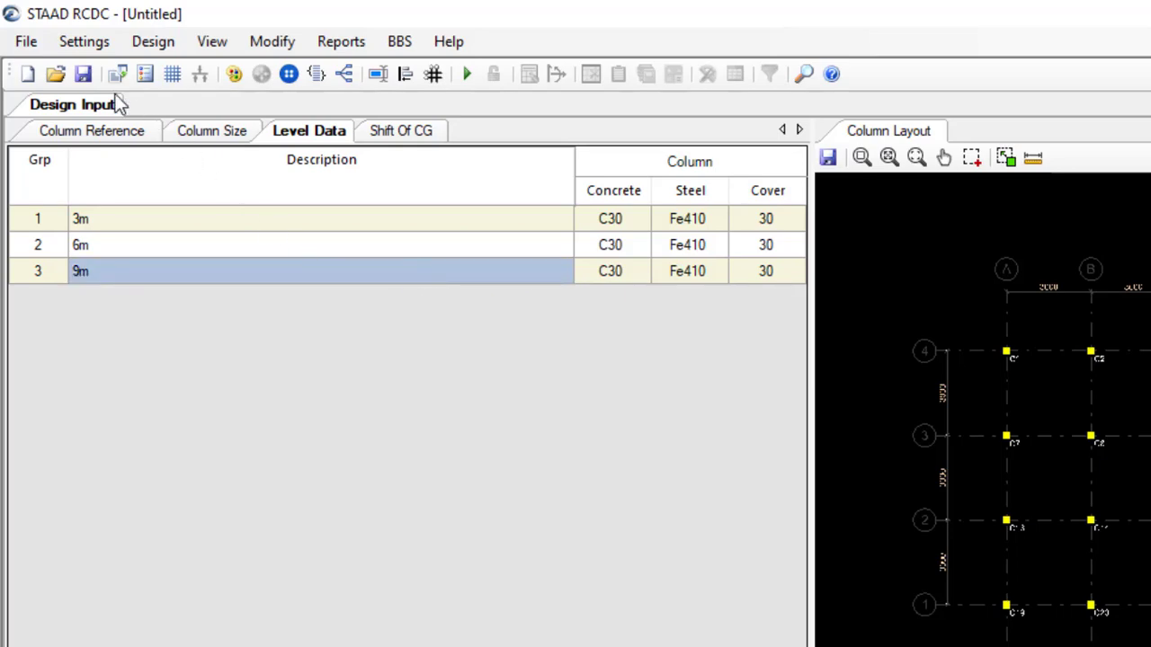
# Step: Tick Columns Braced in Design Settings and accept
pyautogui.click(93, 54)
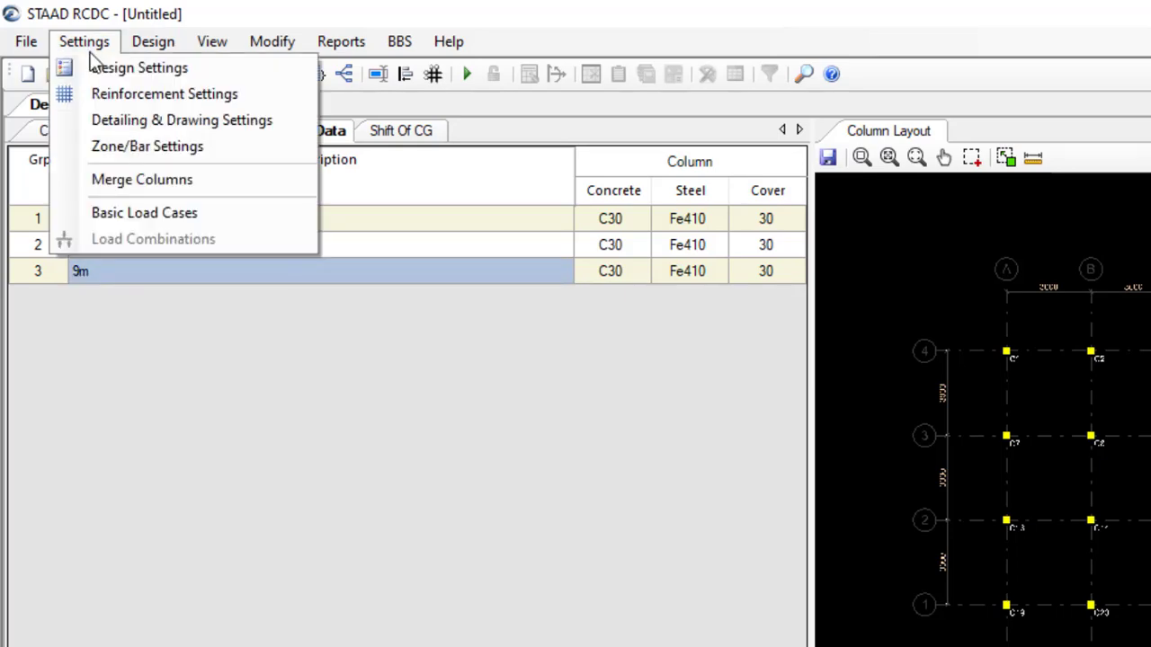
pyautogui.click(99, 65)
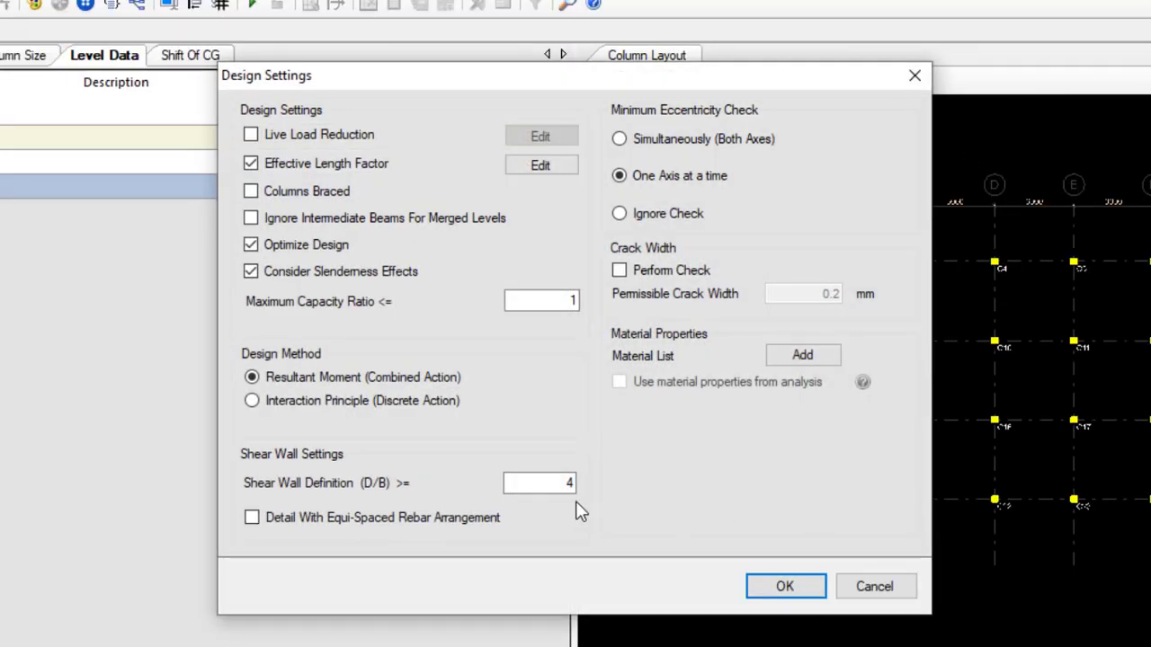
pyautogui.click(251, 192)
pyautogui.press('Return')
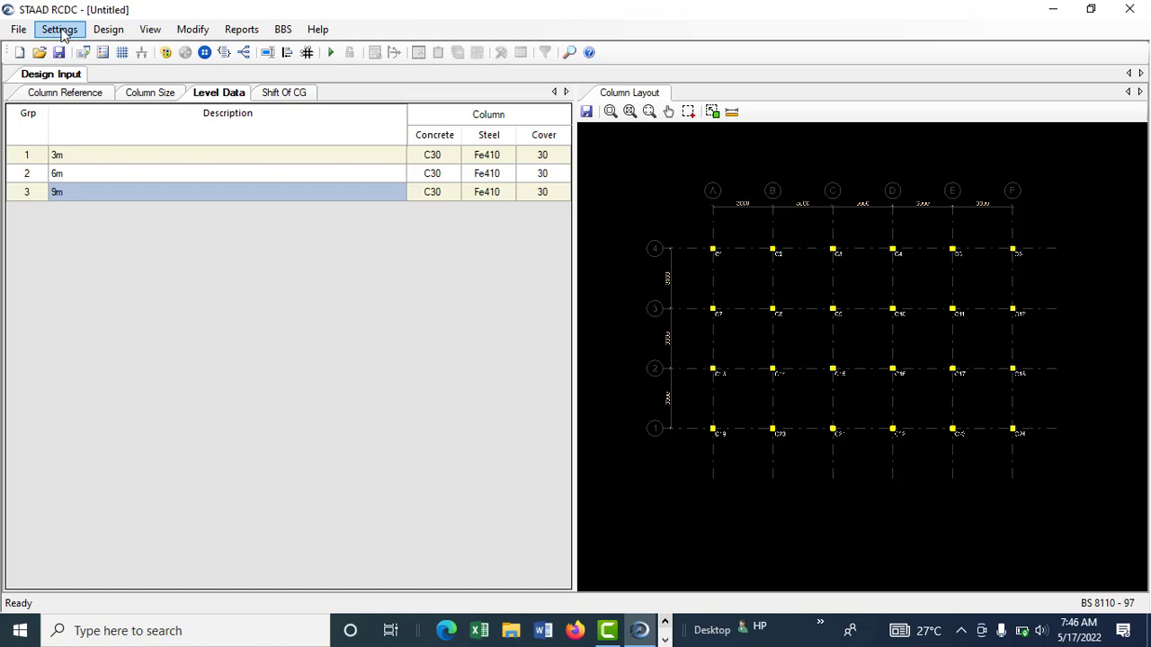
# Step: In Reinforcement Settings, limit column bar diameters to 16 minimum and 20 maximum
pyautogui.click(60, 29)
pyautogui.click(81, 67)
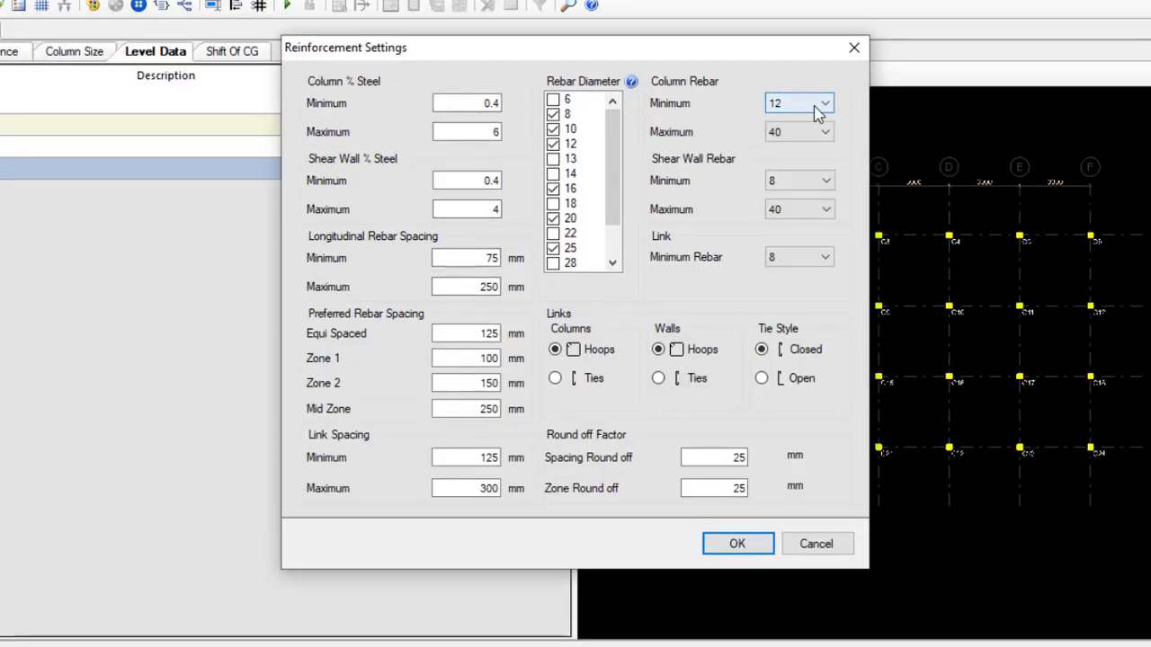
pyautogui.click(818, 108)
pyautogui.click(814, 184)
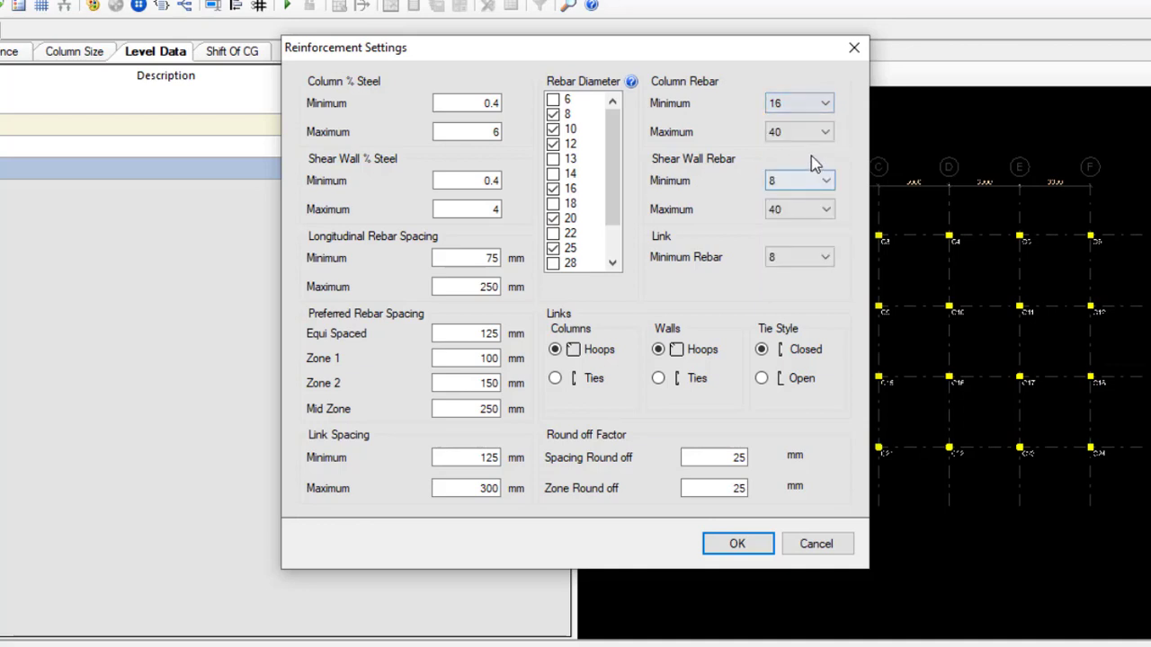
pyautogui.click(820, 132)
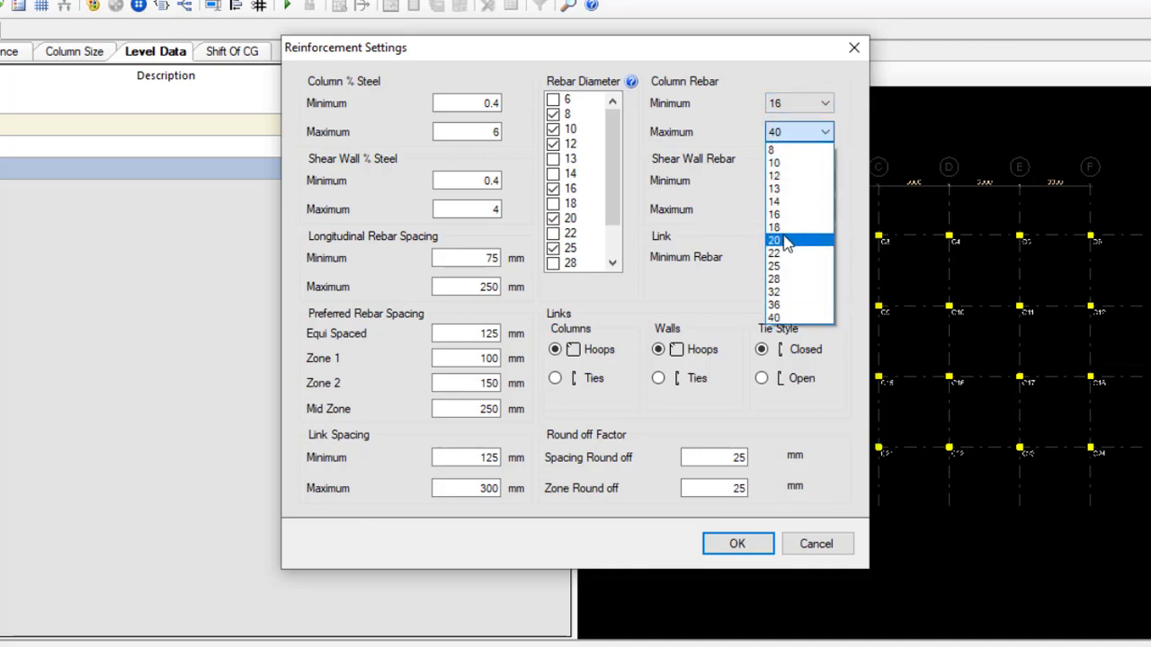
pyautogui.click(786, 241)
# Step: Keep shear wall bar limits at 8 and 40 and accept the reinforcement settings
pyautogui.click(819, 188)
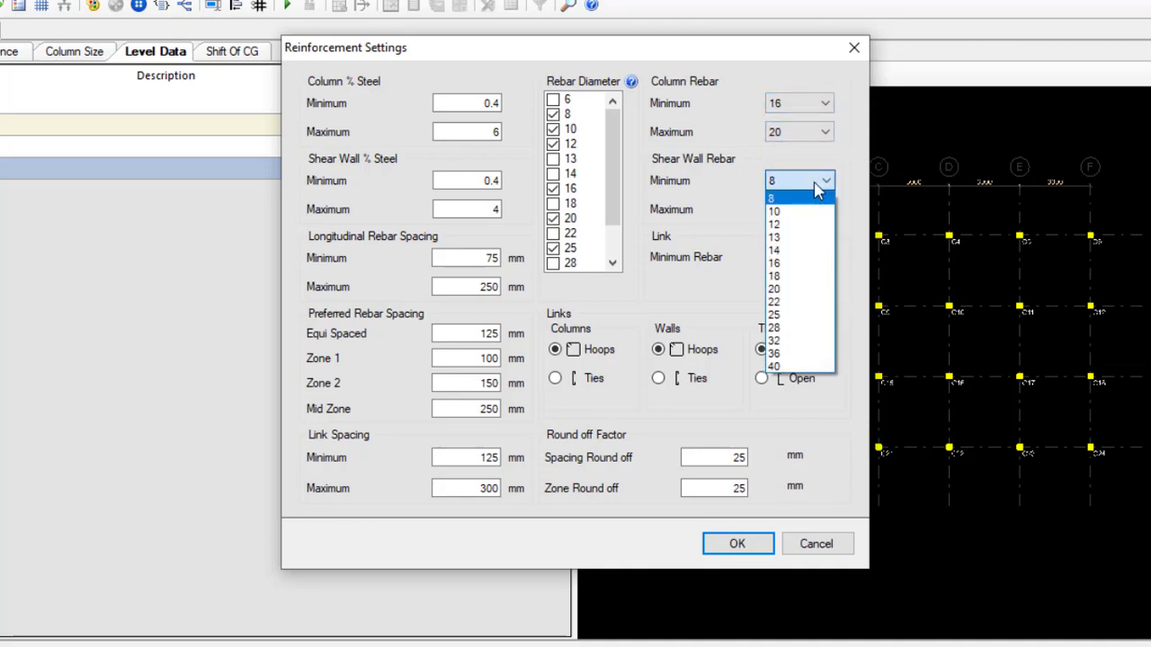
pyautogui.click(815, 197)
pyautogui.click(812, 211)
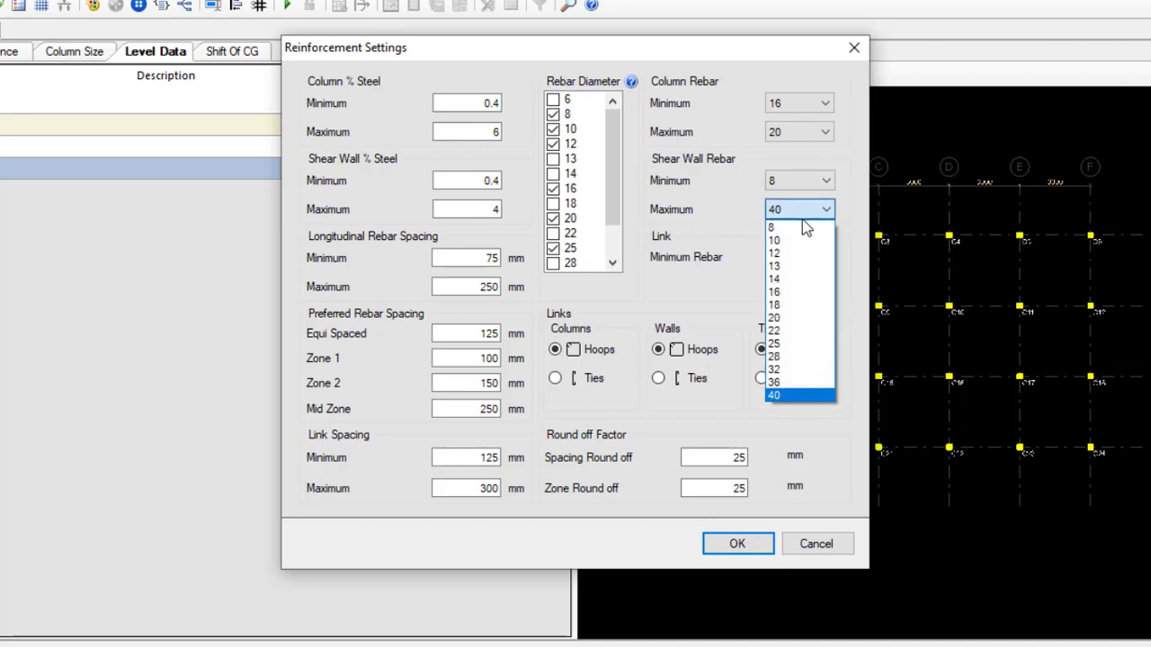
pyautogui.click(805, 216)
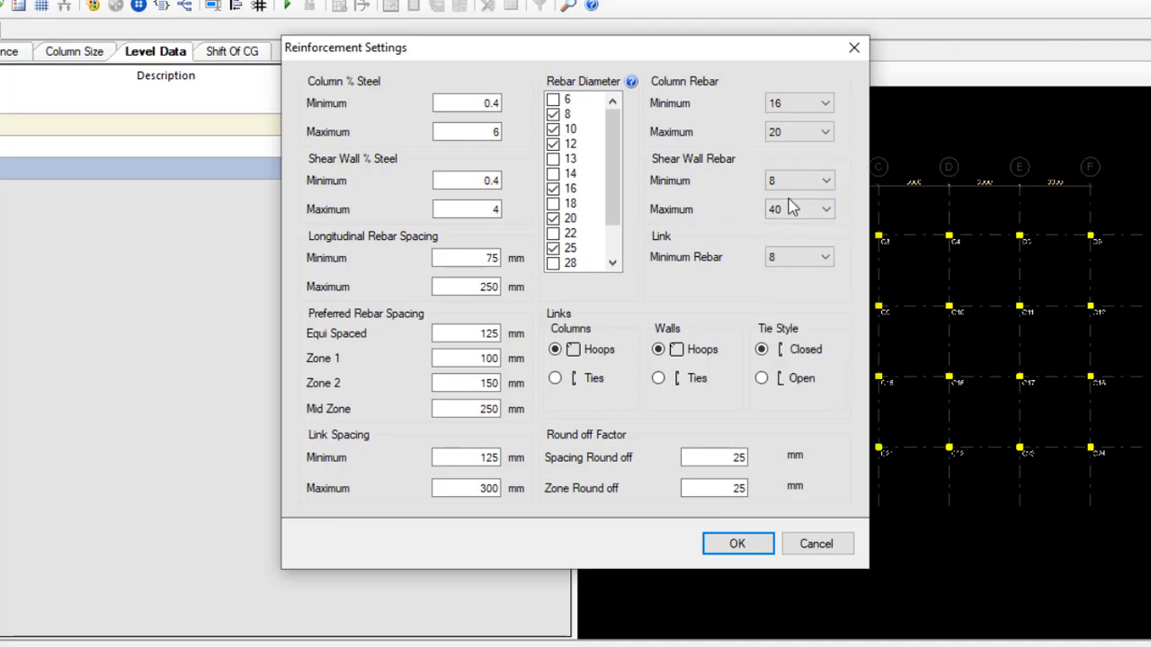
pyautogui.click(819, 216)
pyautogui.click(819, 214)
pyautogui.click(731, 487)
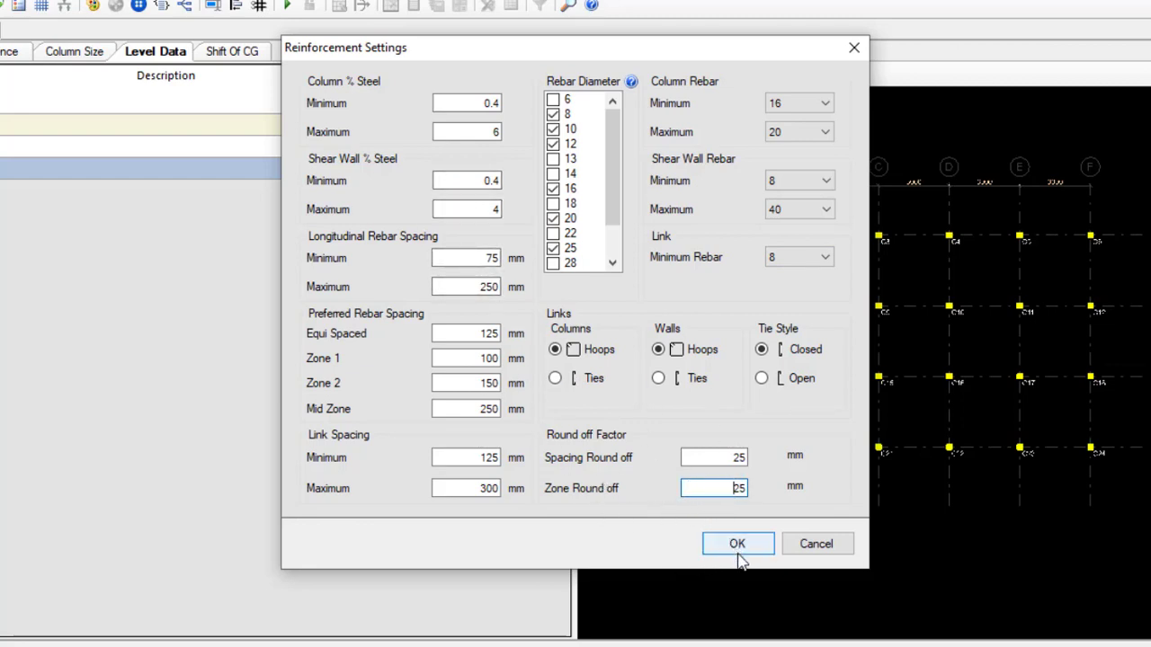
pyautogui.click(703, 543)
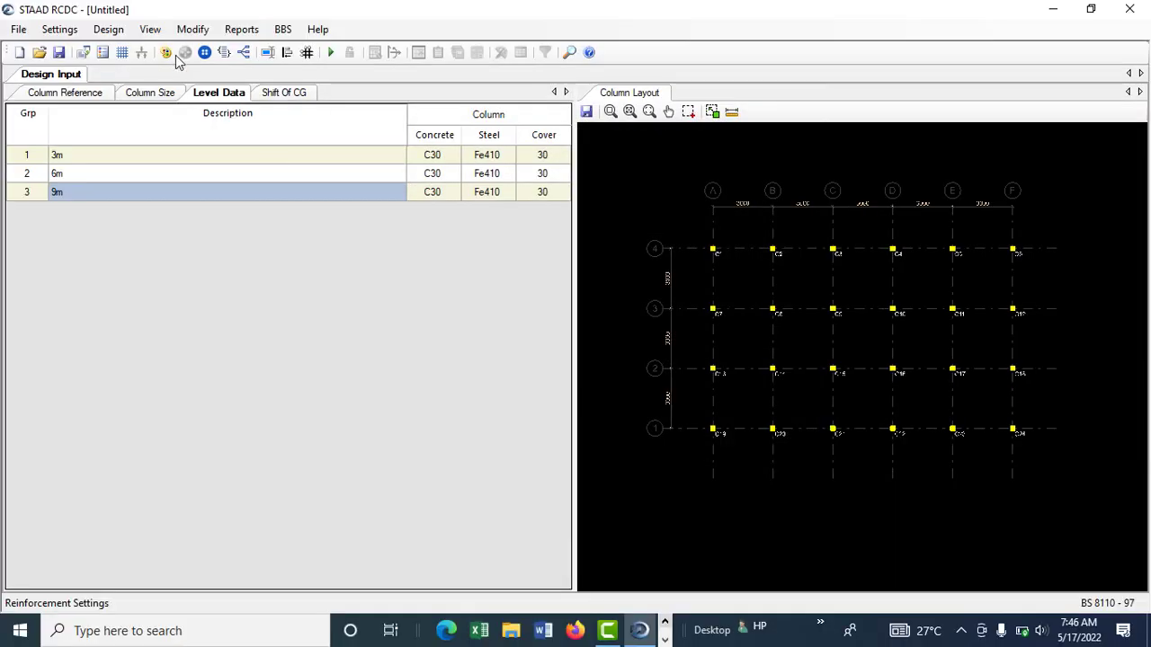
pyautogui.click(59, 29)
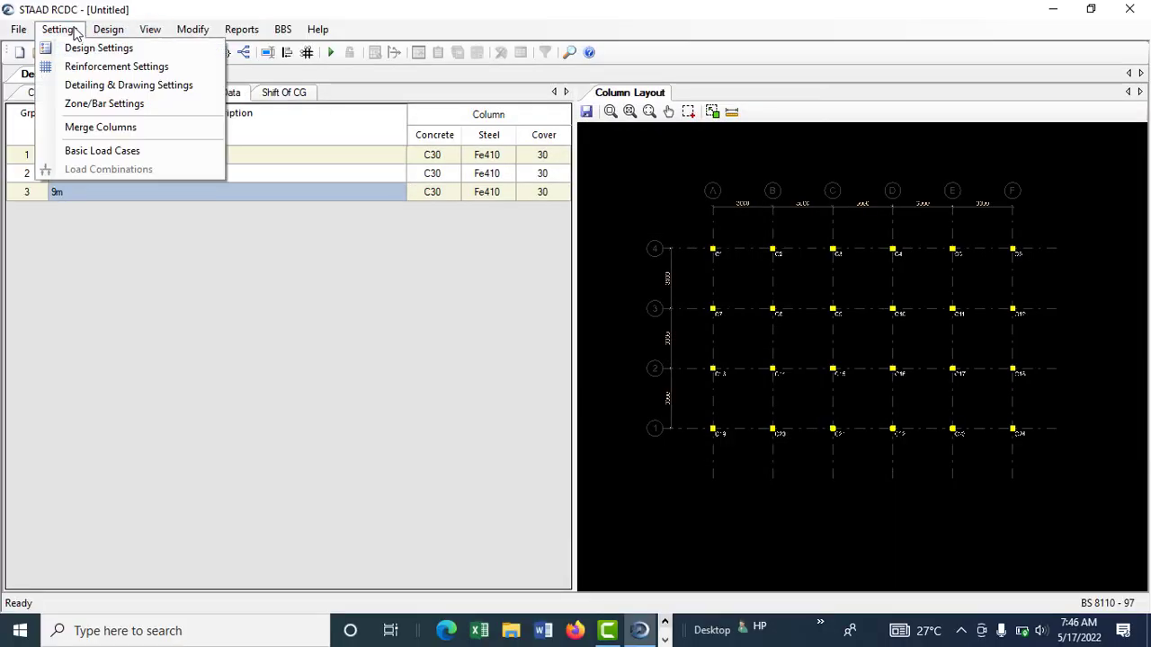
# Step: In Detailing & Drawing Settings, give main bar marks a Y diameter prefix (25-Y10)
pyautogui.click(77, 84)
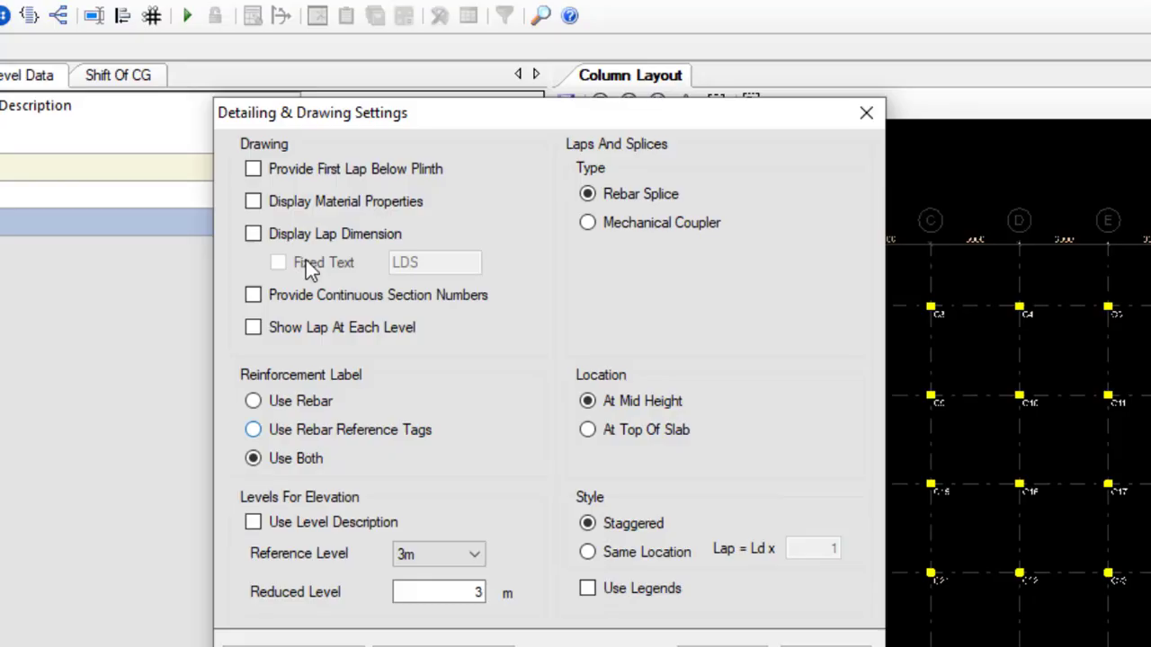
pyautogui.moveTo(344, 112); pyautogui.dragTo(452, 49)
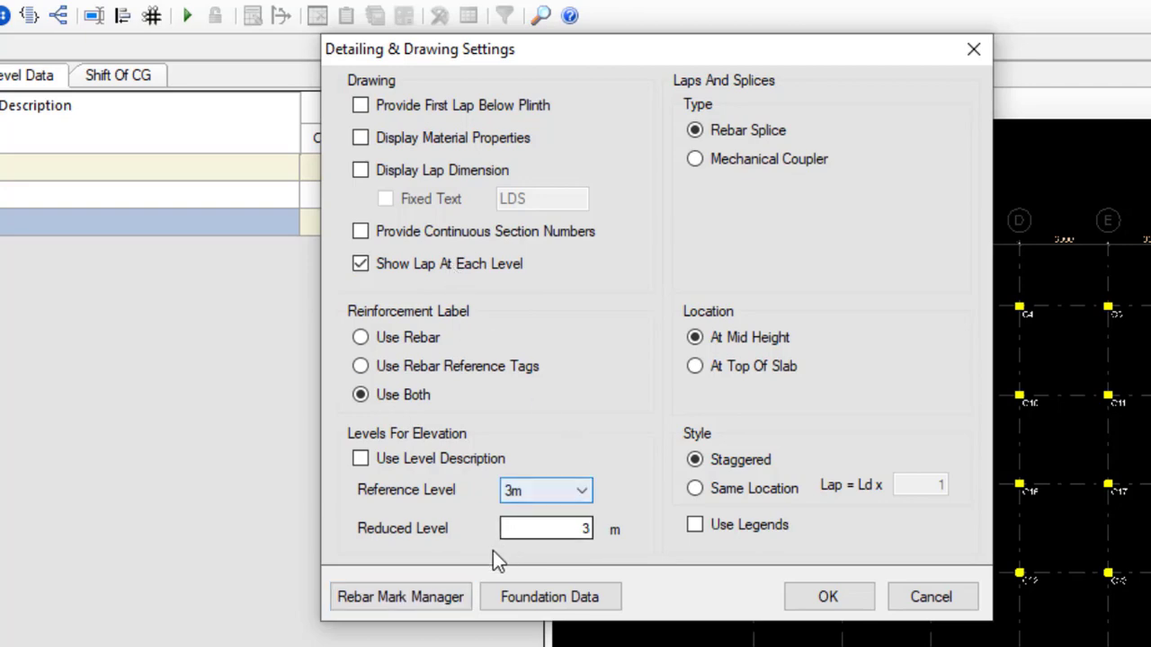
pyautogui.click(406, 601)
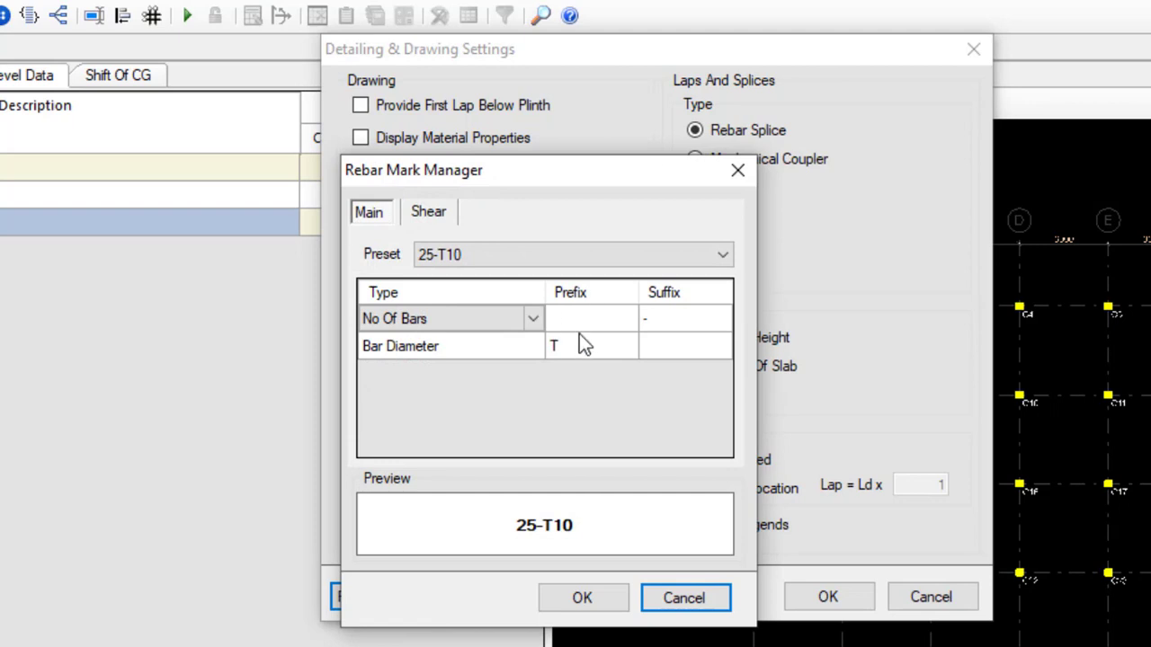
pyautogui.click(568, 356)
pyautogui.write('Y')
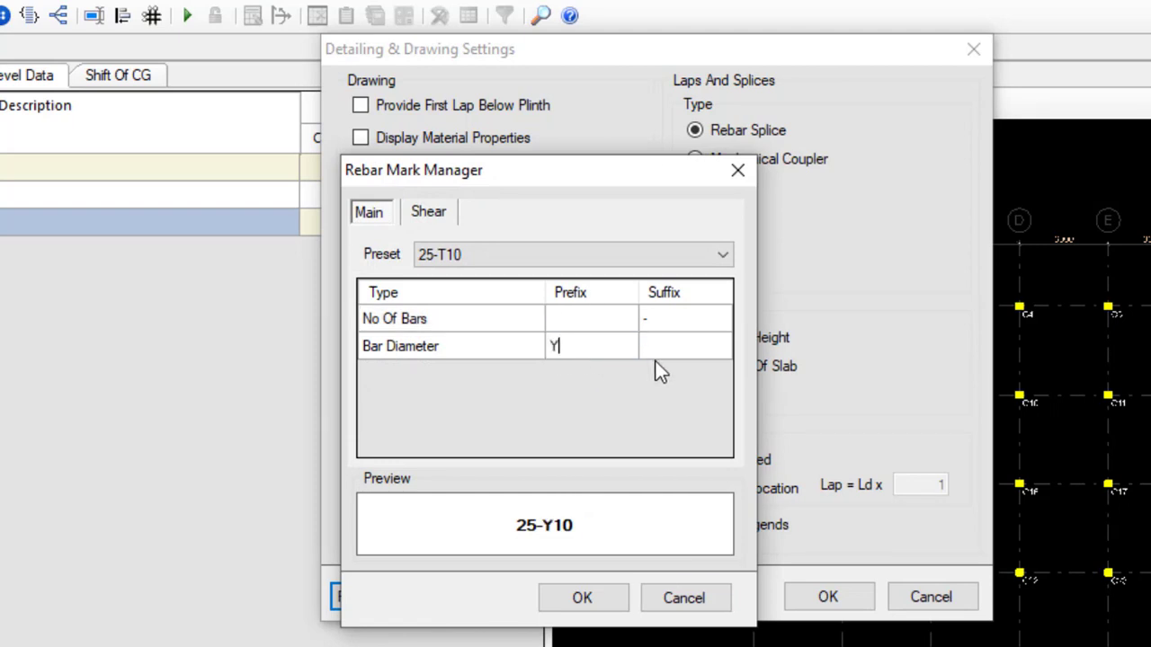
pyautogui.press('Tab')
# Step: Give shear link marks a Y prefix and '-' spacing prefix (4-Y10-120 C/C), then open Foundation Data
pyautogui.click(429, 213)
pyautogui.click(587, 350)
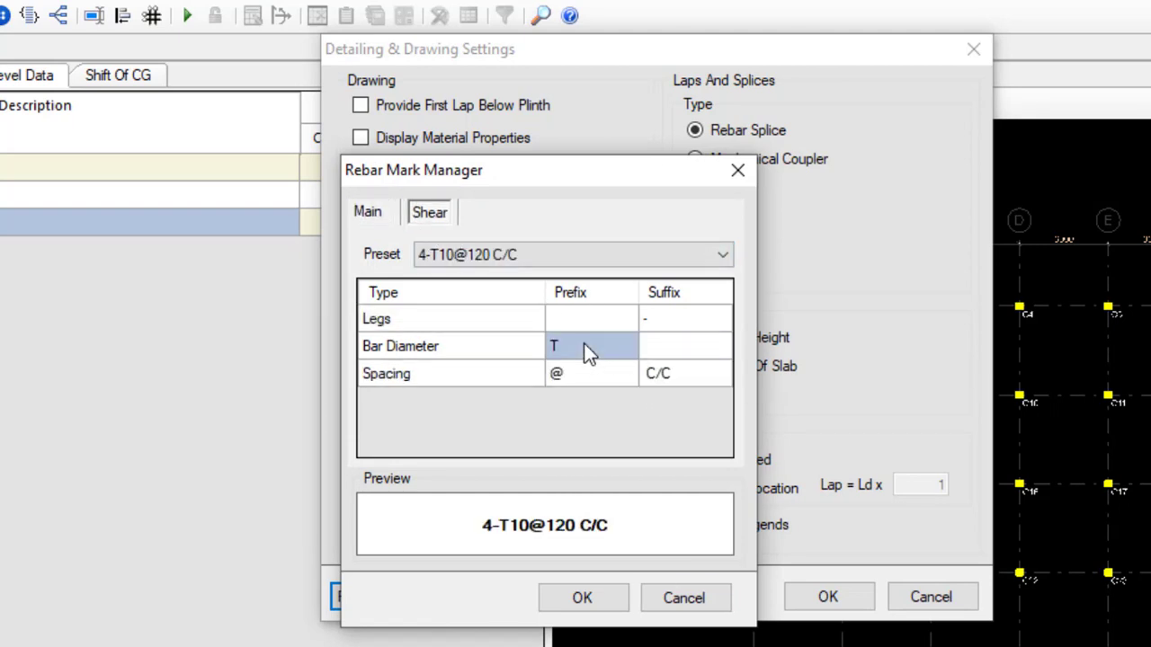
pyautogui.write('Y')
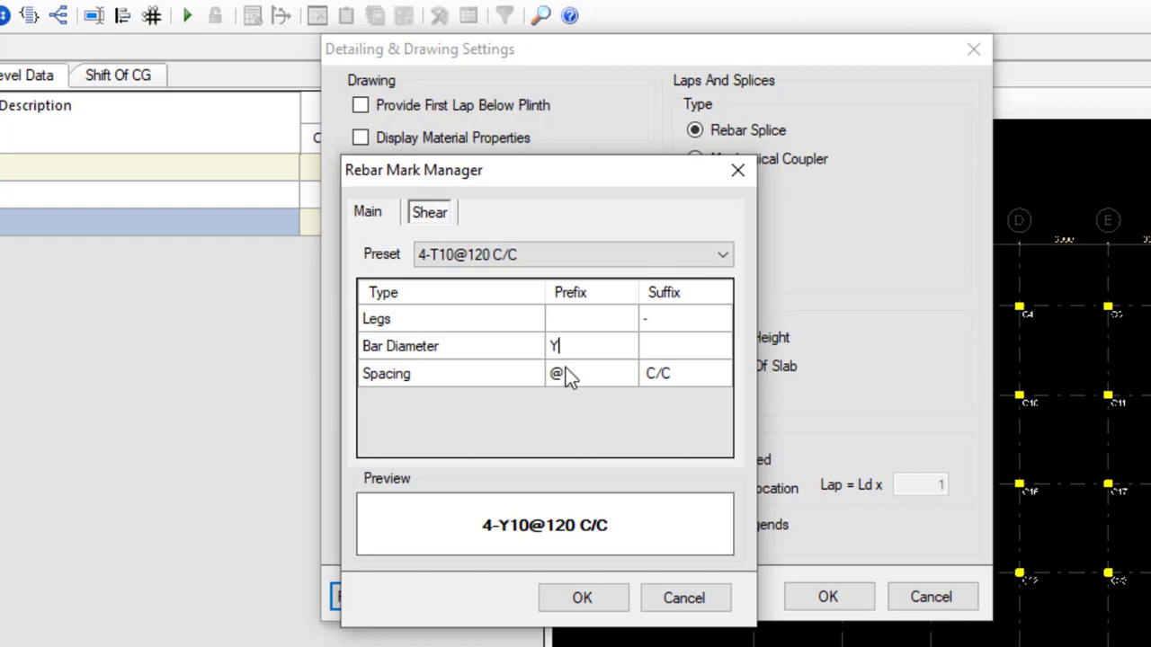
pyautogui.click(566, 368)
pyautogui.write('-')
pyautogui.click(669, 378)
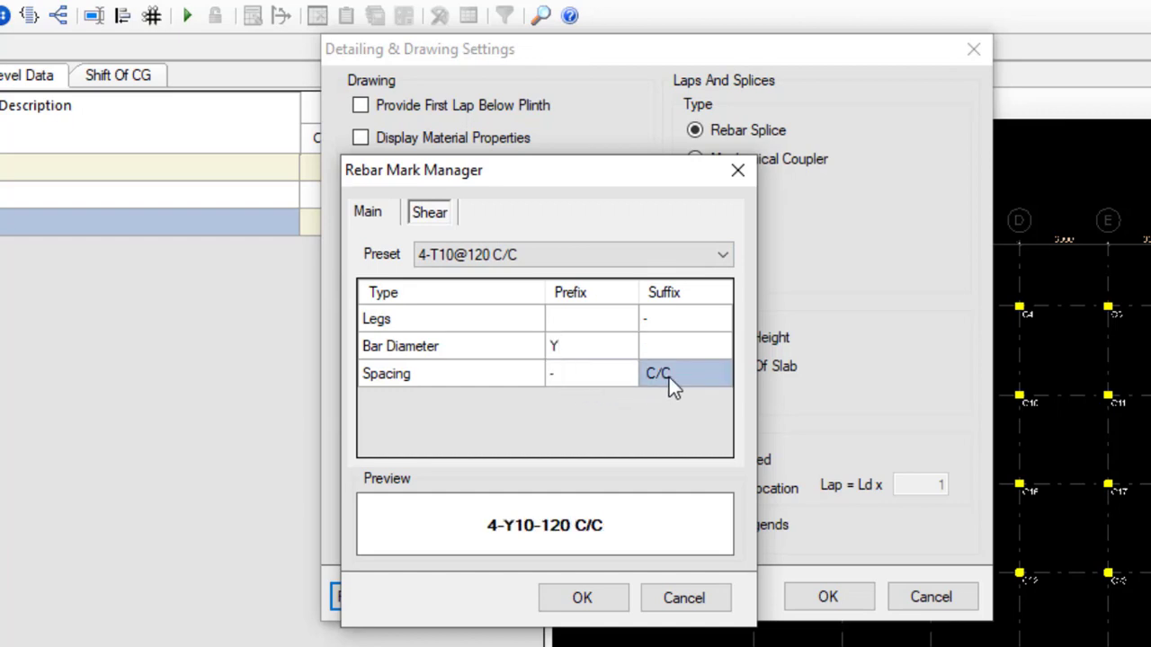
pyautogui.click(580, 600)
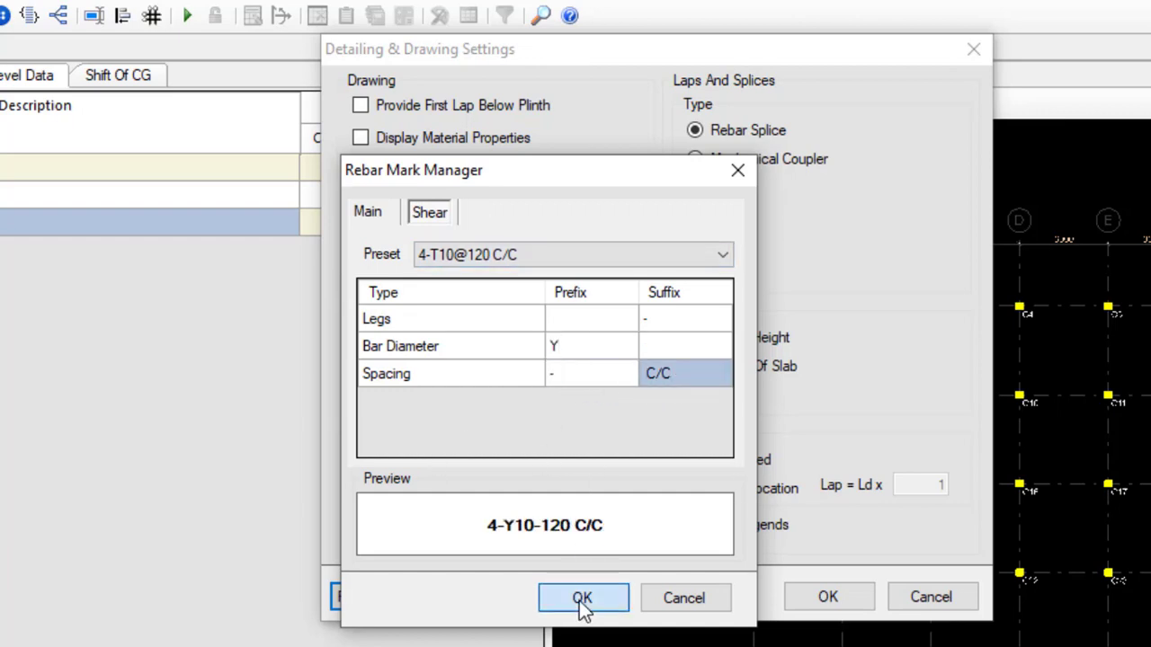
pyautogui.press('Tab')
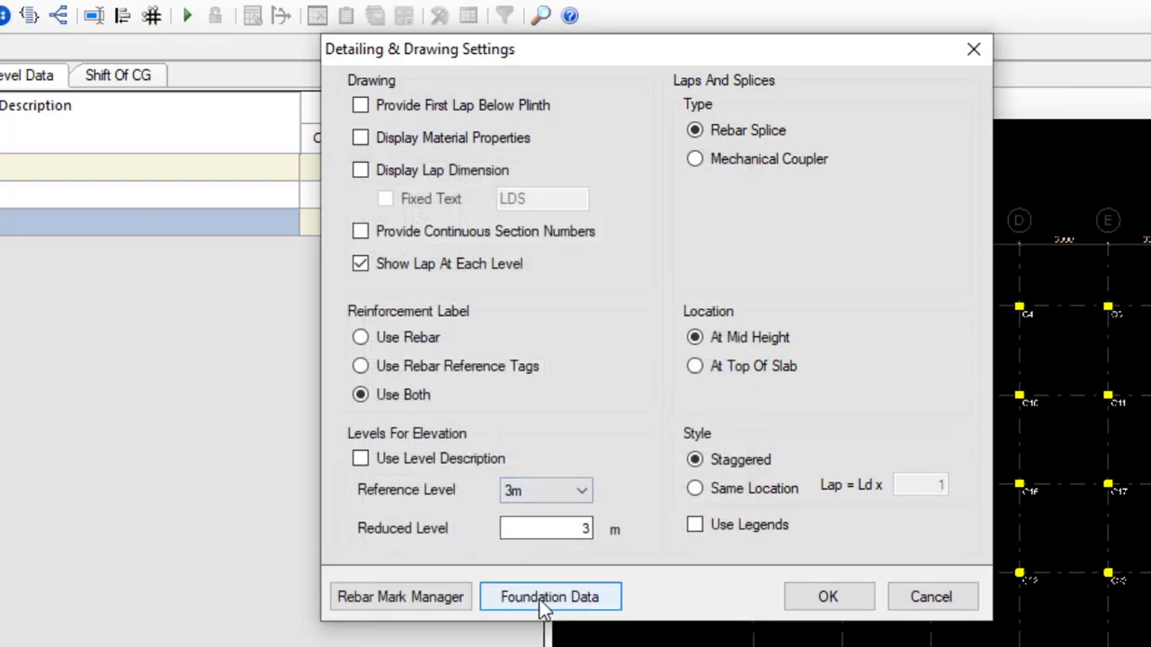
pyautogui.click(540, 598)
# Step: Change C1's foundation depth to 1200, revert it to 600, and accept both settings dialogs
pyautogui.click(577, 189)
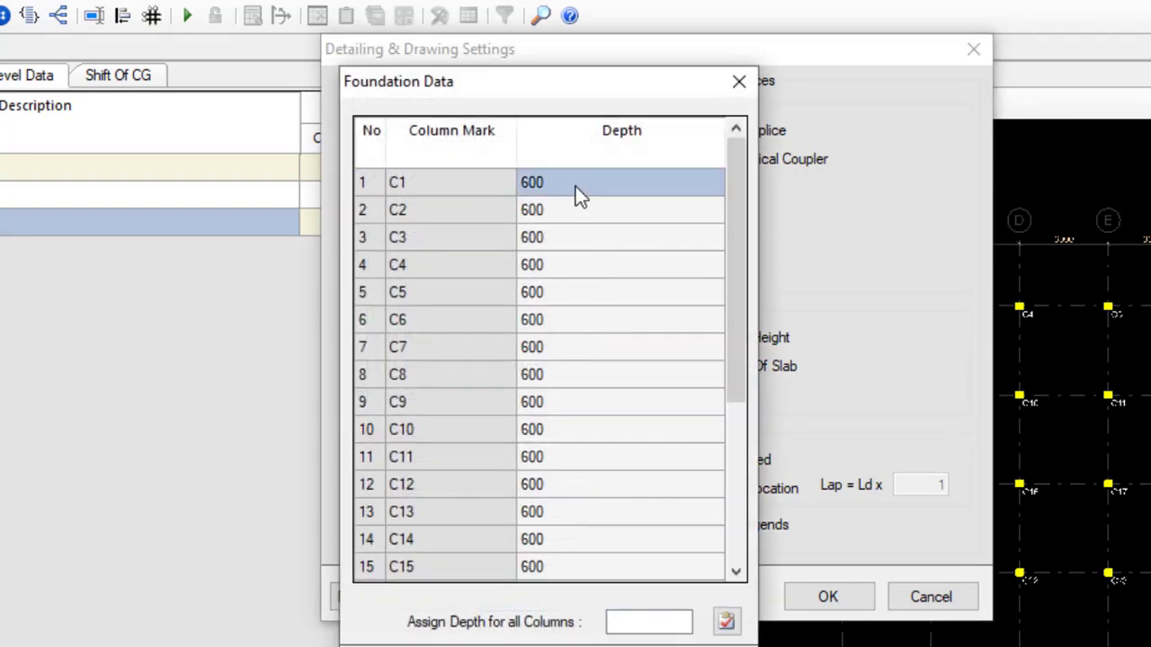
pyautogui.write('1200')
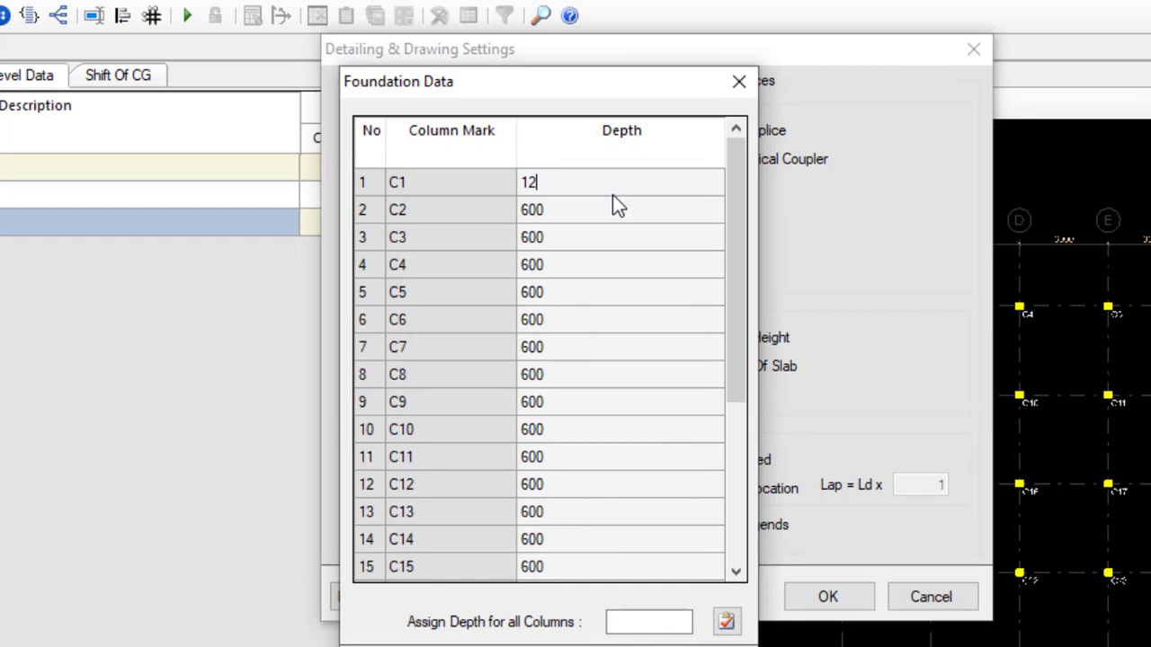
pyautogui.click(567, 215)
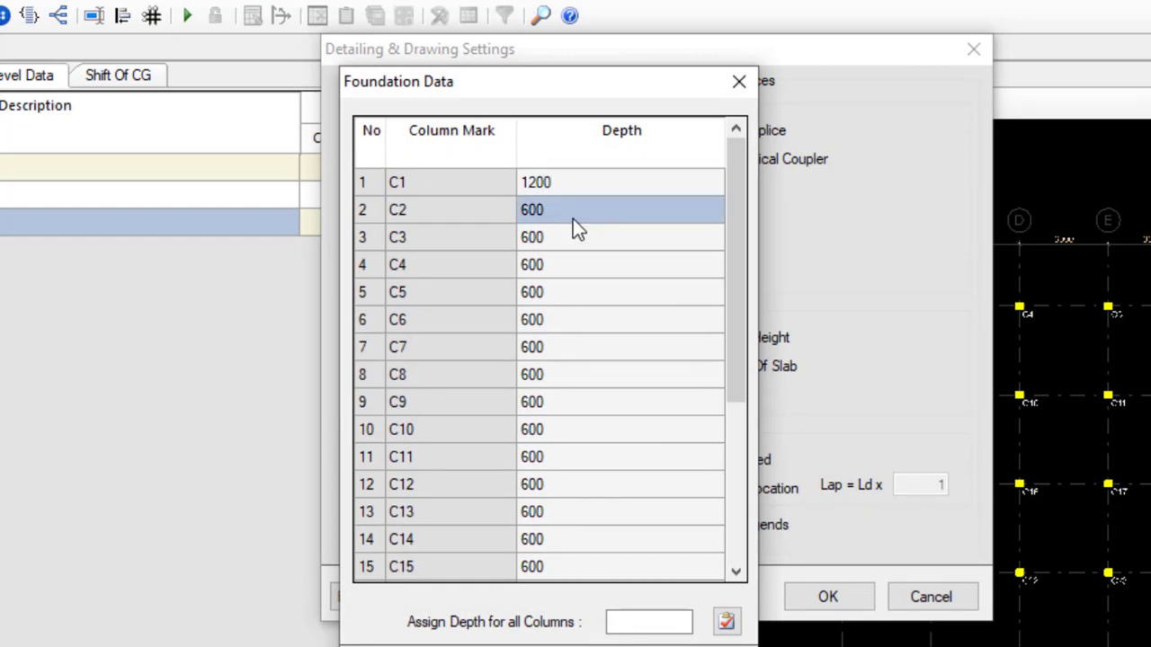
pyautogui.scroll(-2, 572, 218)
pyautogui.click(564, 291)
pyautogui.moveTo(712, 297); pyautogui.dragTo(711, 149)
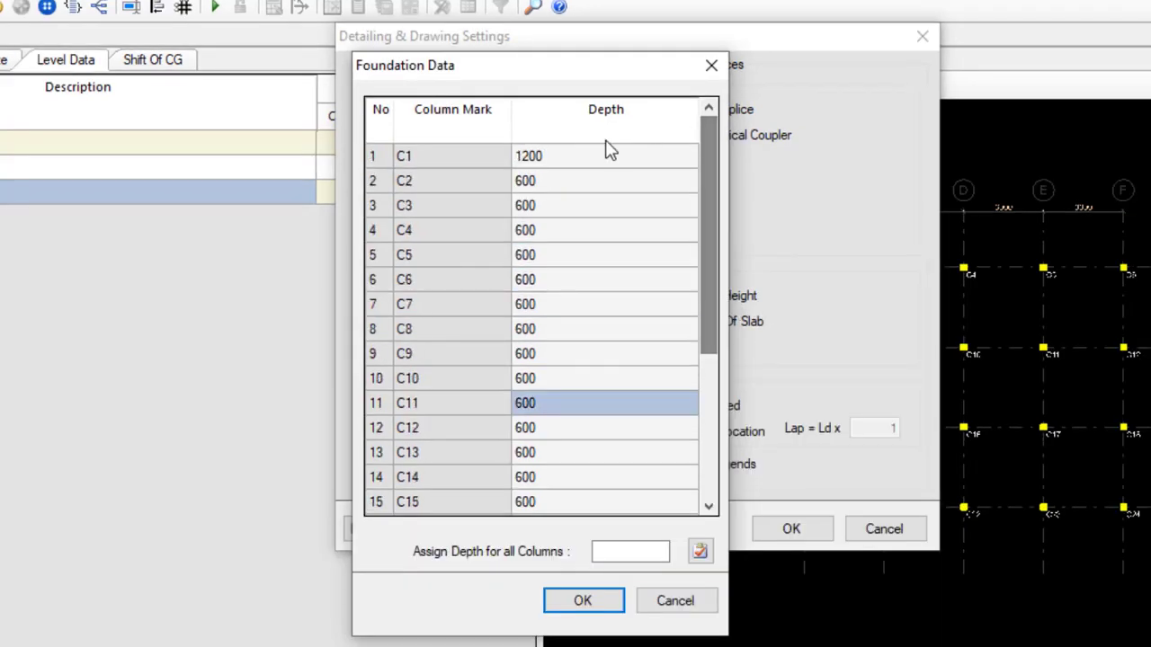
pyautogui.click(523, 157)
pyautogui.write('600')
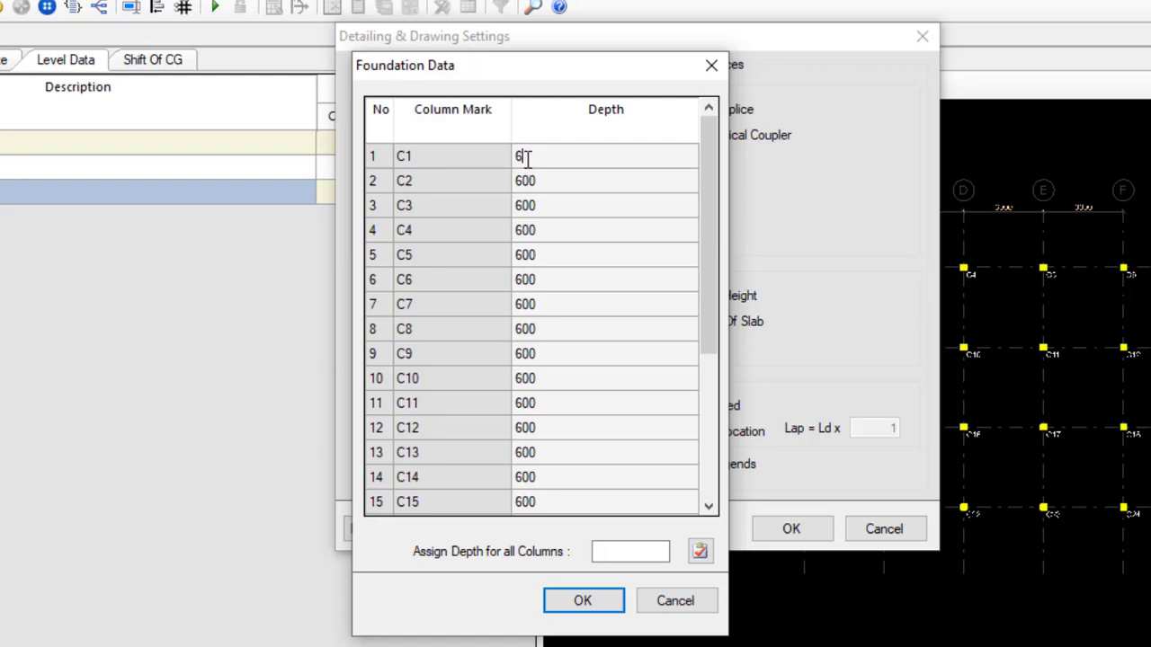
pyautogui.click(544, 186)
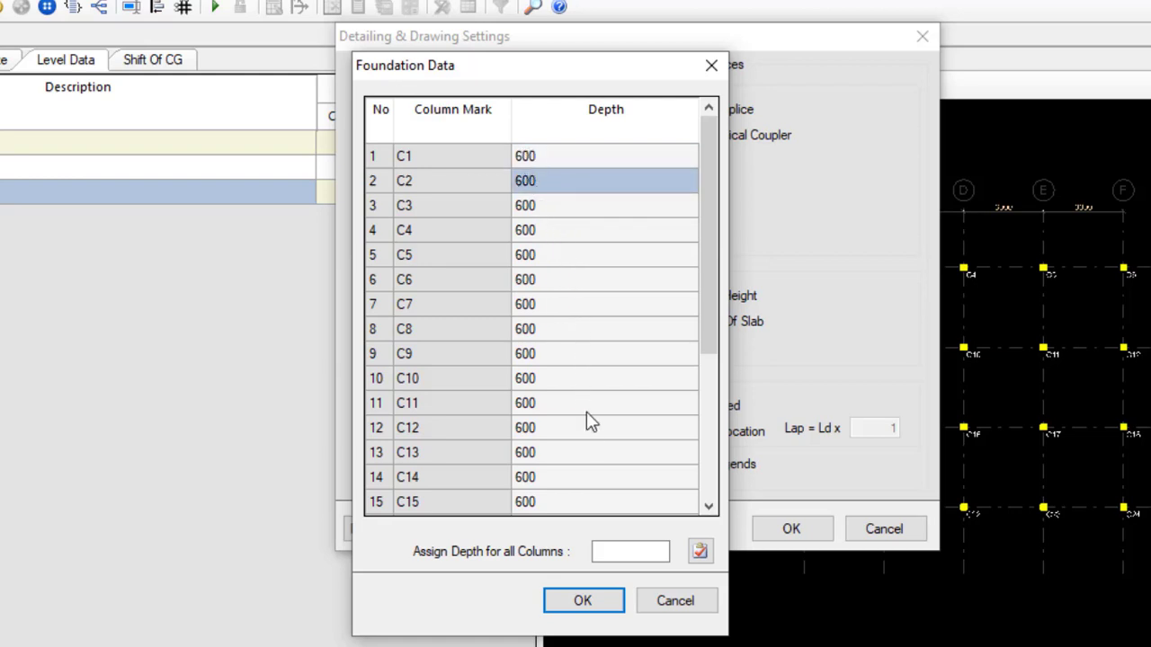
pyautogui.scroll(-3, 705, 260)
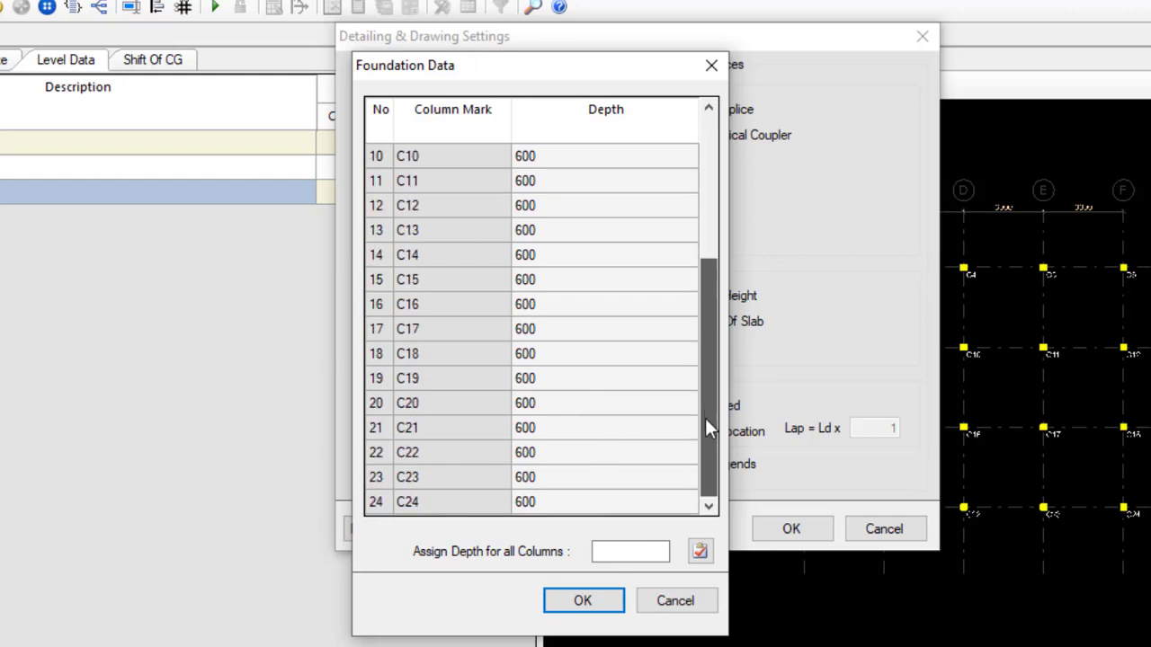
pyautogui.click(558, 607)
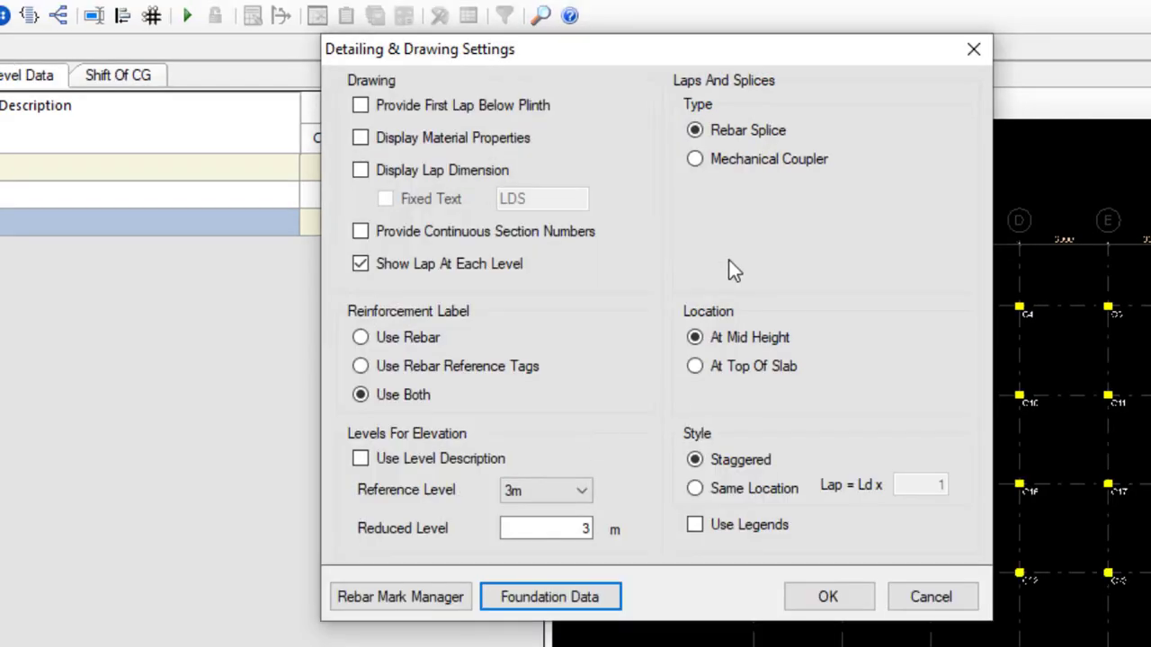
pyautogui.click(805, 601)
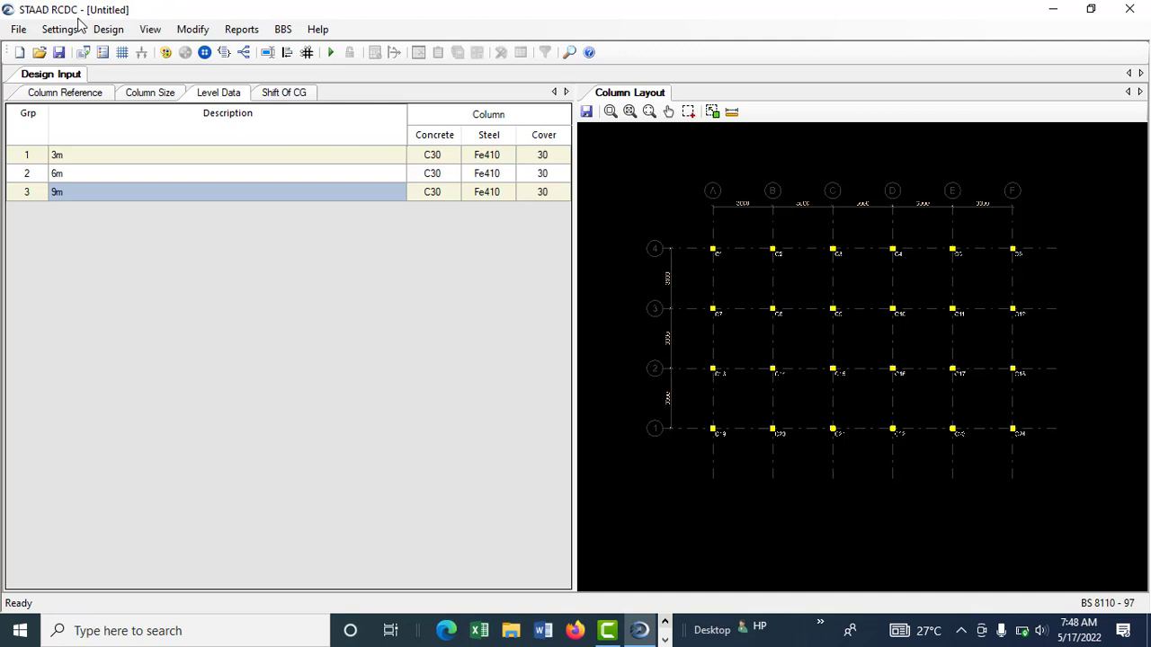
# Step: In Basic Load Cases, set LOAD 1 and LOAD 2 to Dead Load and LOAD 3 to Live Load
pyautogui.click(72, 28)
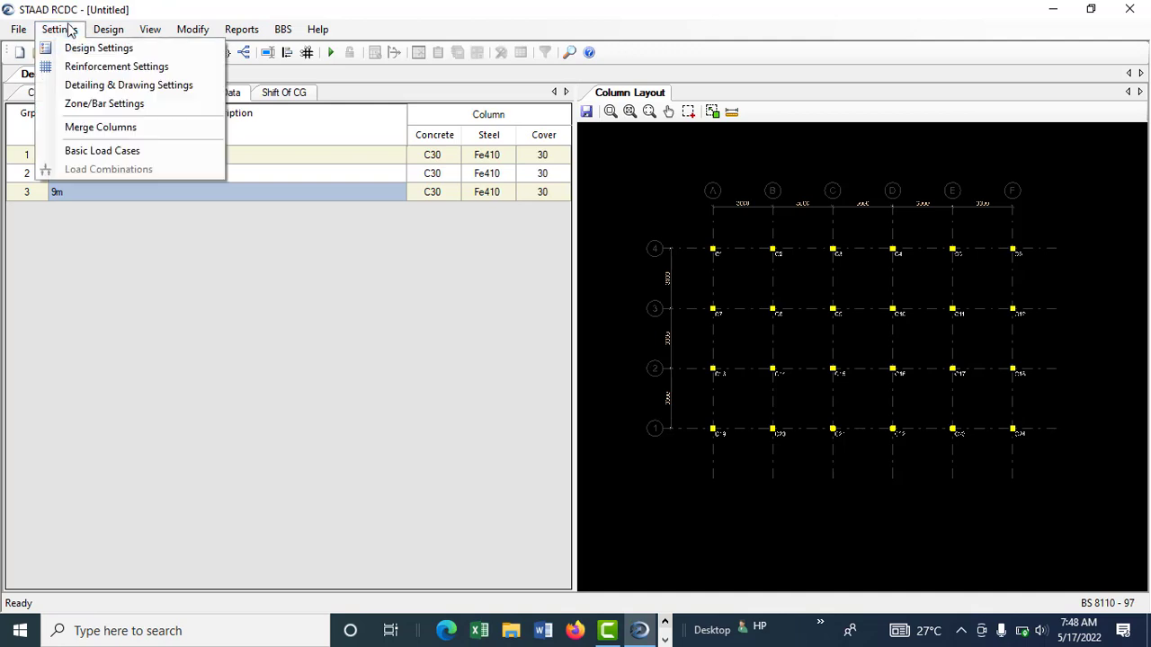
pyautogui.click(99, 152)
pyautogui.click(518, 167)
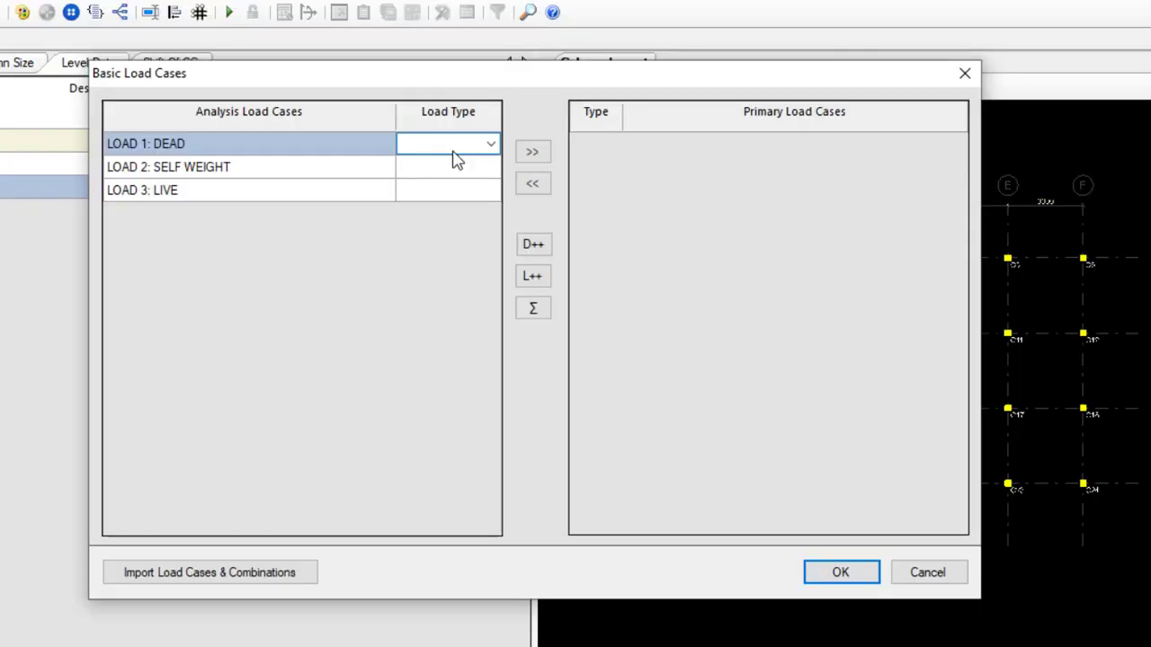
pyautogui.click(539, 158)
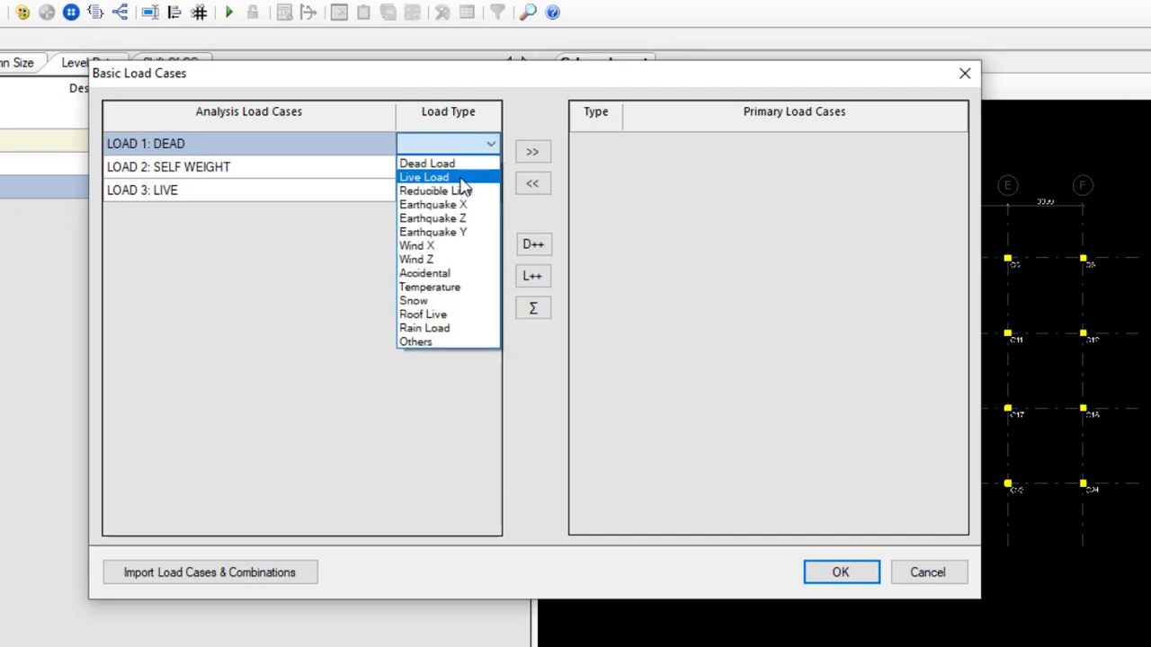
pyautogui.click(428, 163)
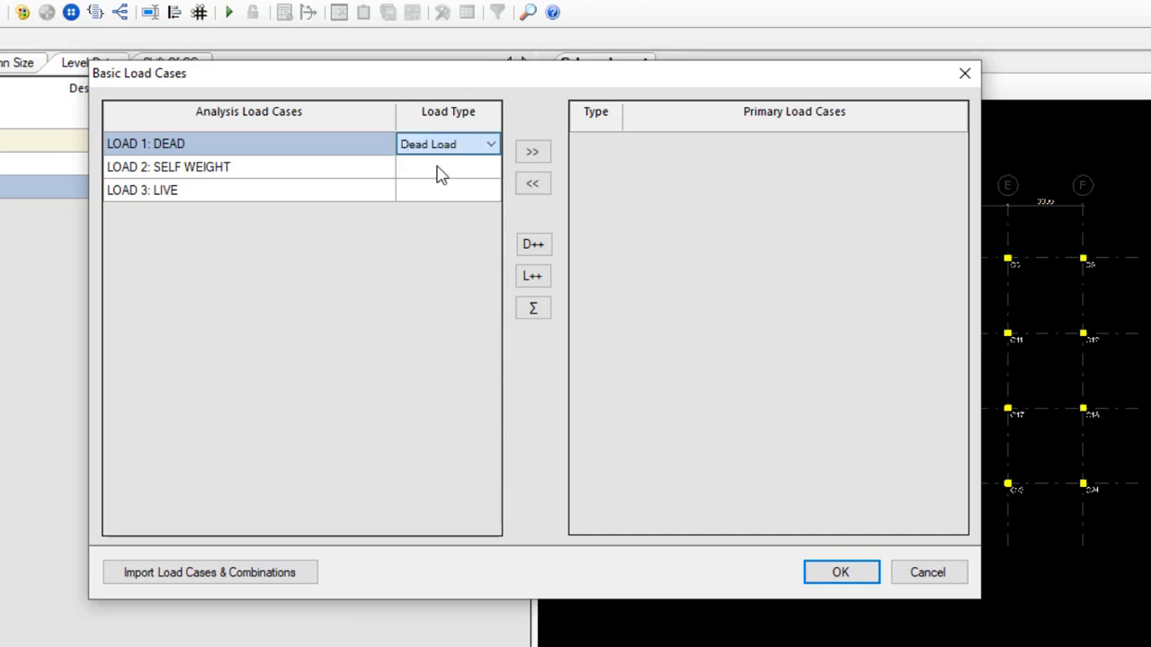
pyautogui.click(472, 170)
pyautogui.click(491, 167)
pyautogui.click(431, 187)
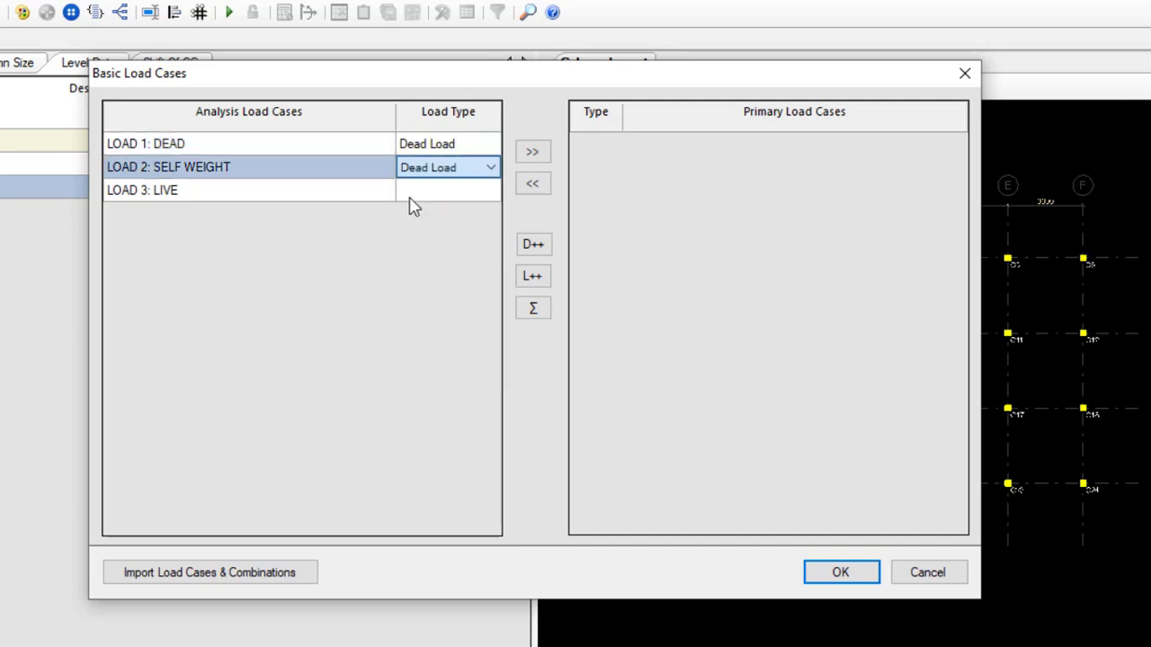
pyautogui.click(423, 194)
pyautogui.click(491, 192)
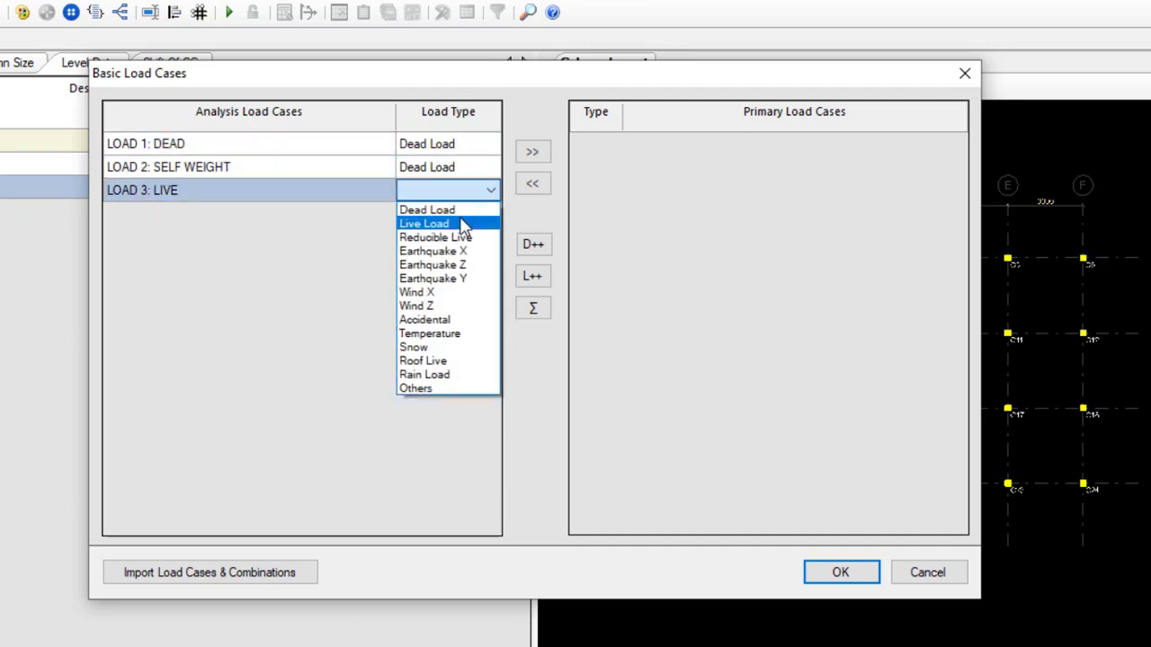
pyautogui.click(470, 221)
# Step: Add LOAD 1 DEAD, LOAD 2 SELF WEIGHT and LOAD 3 LIVE as primary load cases and accept
pyautogui.click(343, 143)
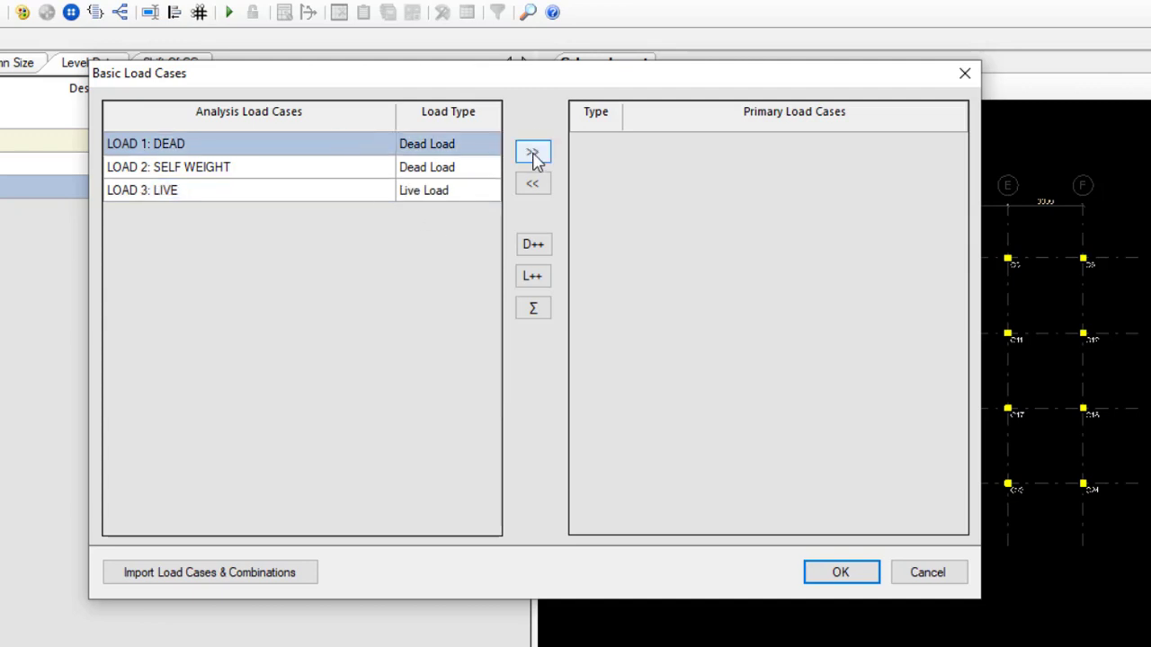
pyautogui.click(532, 151)
pyautogui.click(365, 171)
pyautogui.click(532, 152)
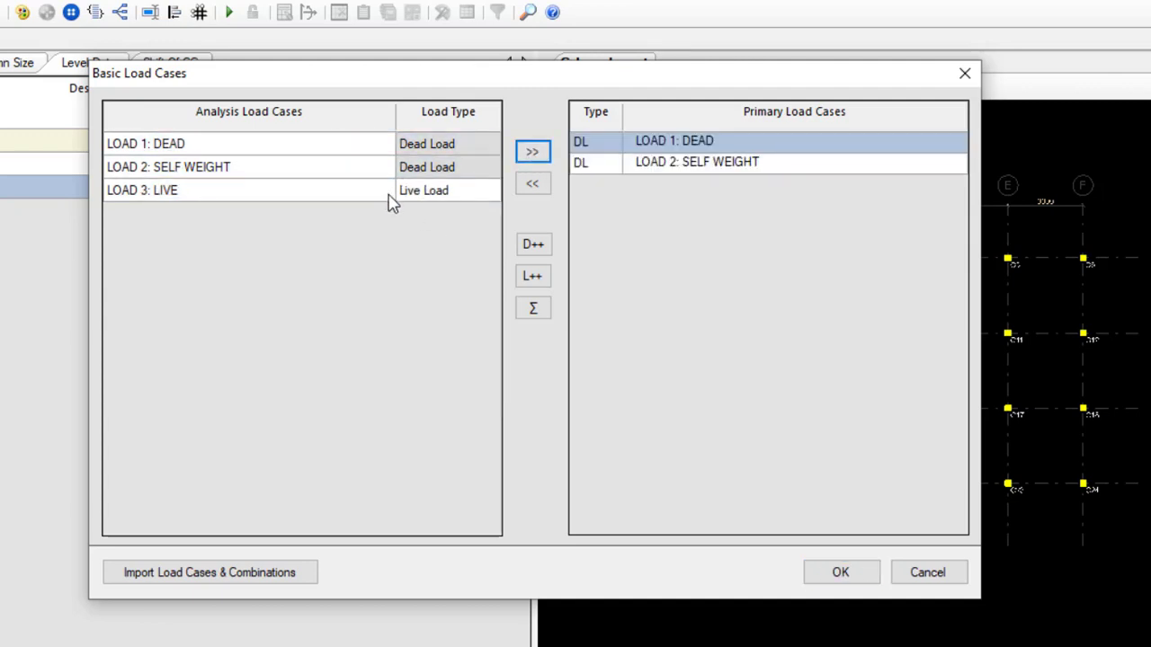
pyautogui.click(450, 191)
pyautogui.click(532, 153)
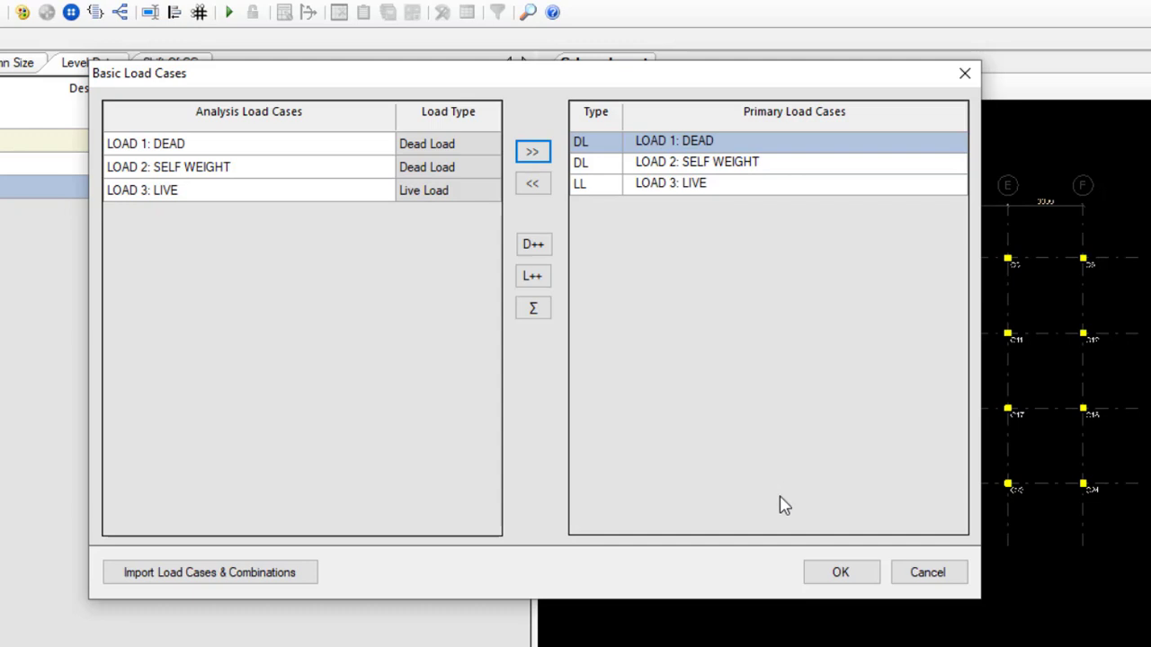
pyautogui.click(827, 577)
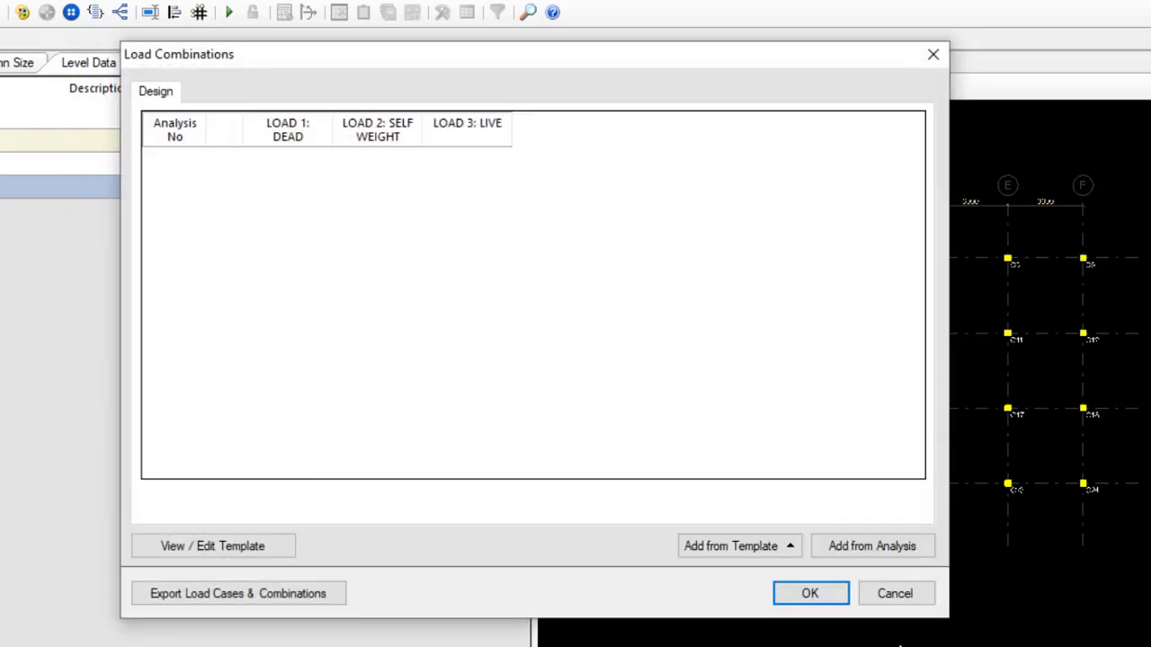
# Step: Add combination 4 (1.4 DEAD + 1.4 SELF WEIGHT + 1.6 LIVE) from analysis and accept
pyautogui.click(869, 550)
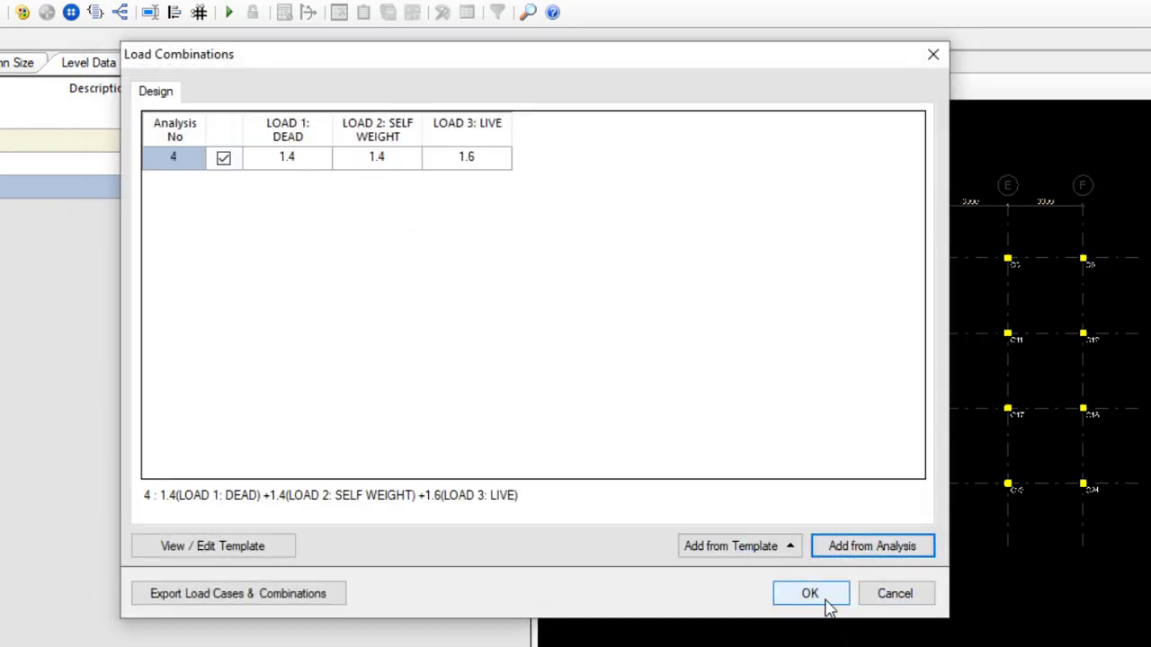
pyautogui.click(817, 601)
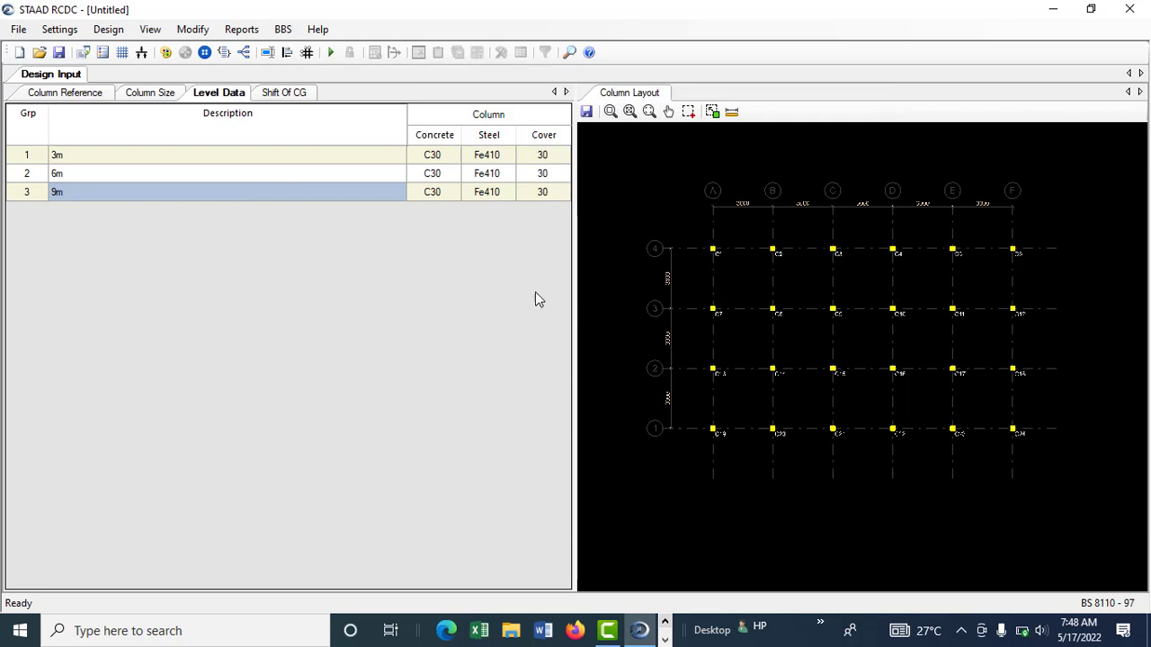
# Step: Run the column design and review the output showing 4-Y16 main bars and Y8 @ 175 links
pyautogui.click(331, 52)
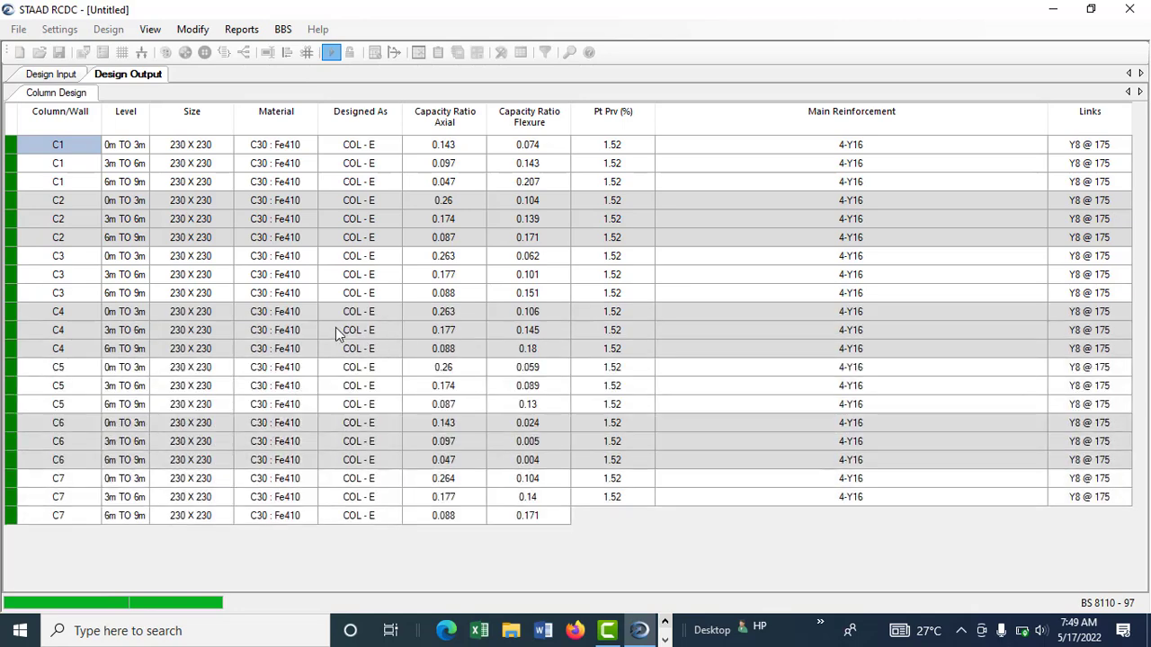
pyautogui.scroll(-16, 63, 324)
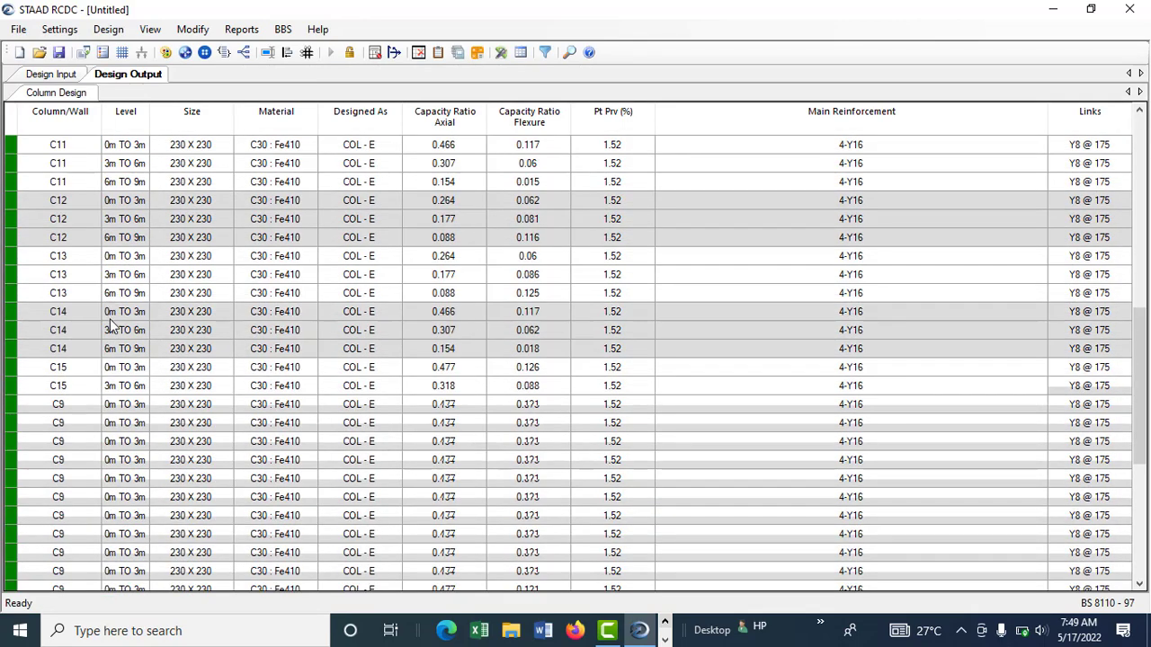
pyautogui.scroll(16, 40, 313)
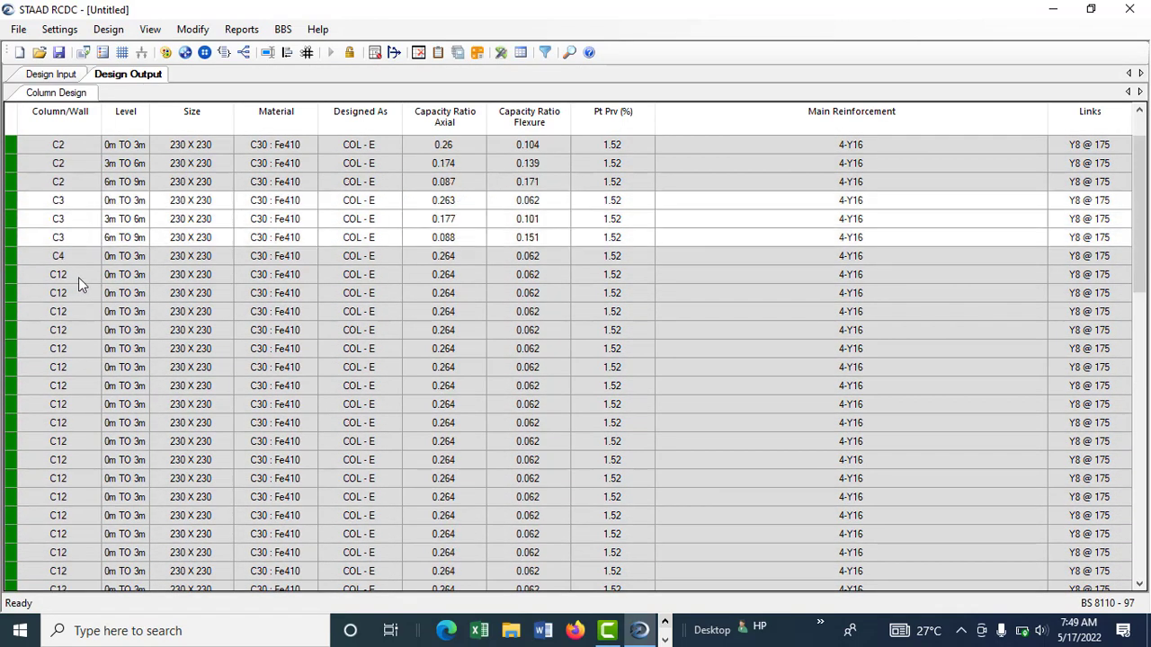
pyautogui.scroll(-8, 859, 203)
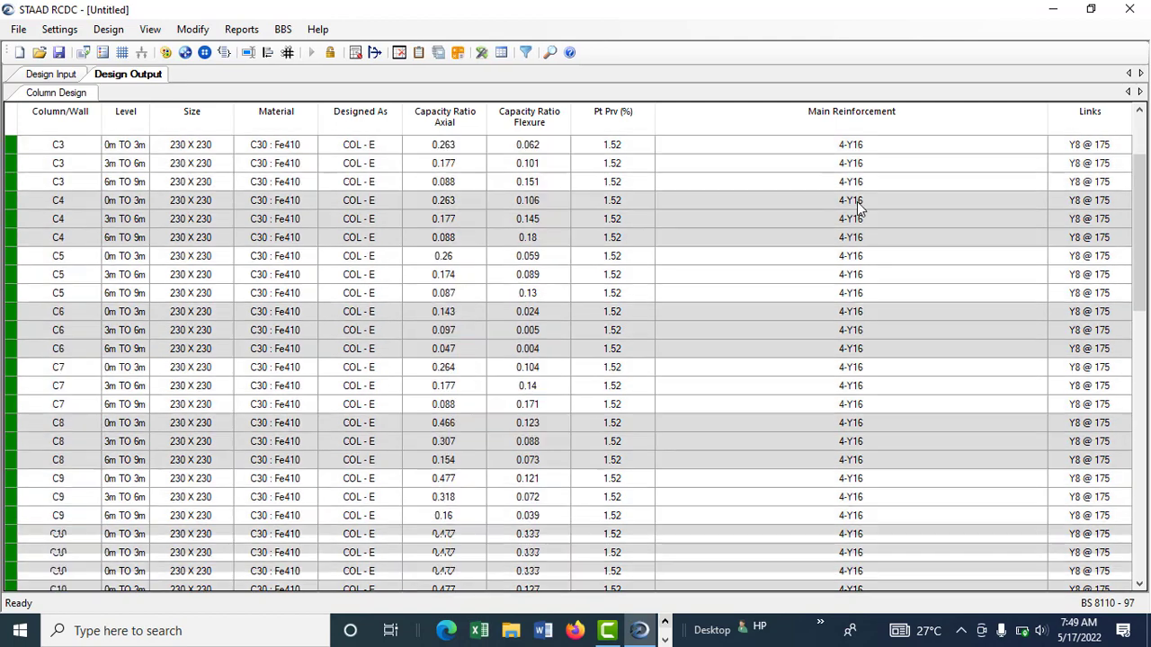
pyautogui.scroll(-8, 861, 409)
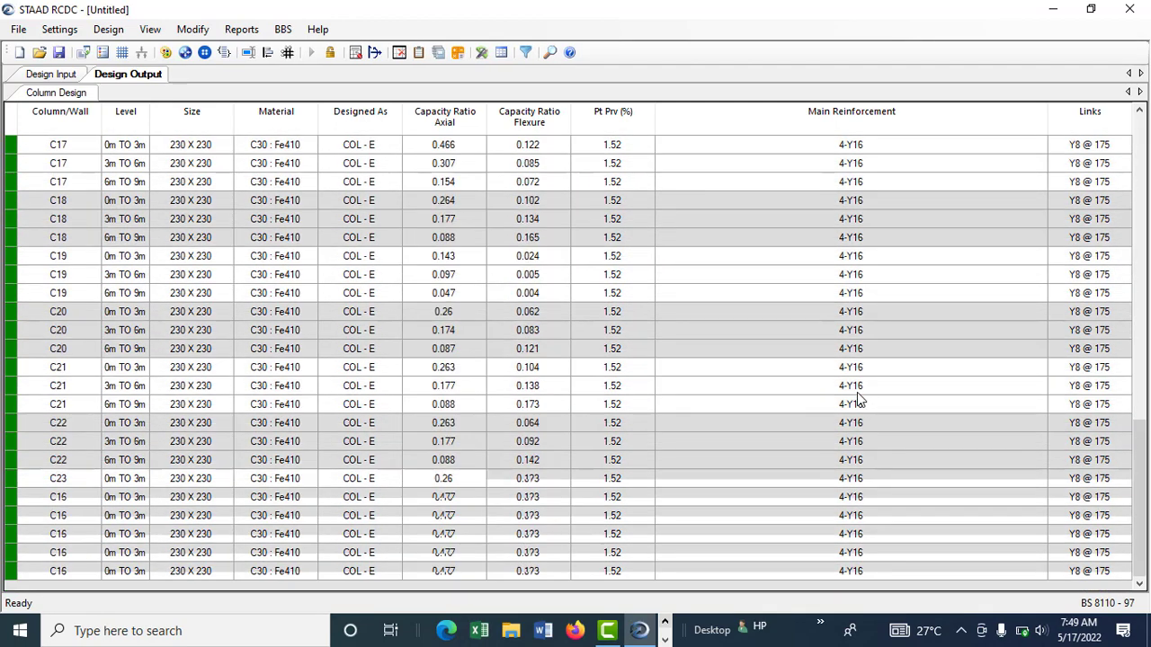
pyautogui.scroll(16, 857, 399)
# Step: Create a column elevation drawing from the Reports list with only column C1 selected
pyautogui.click(243, 30)
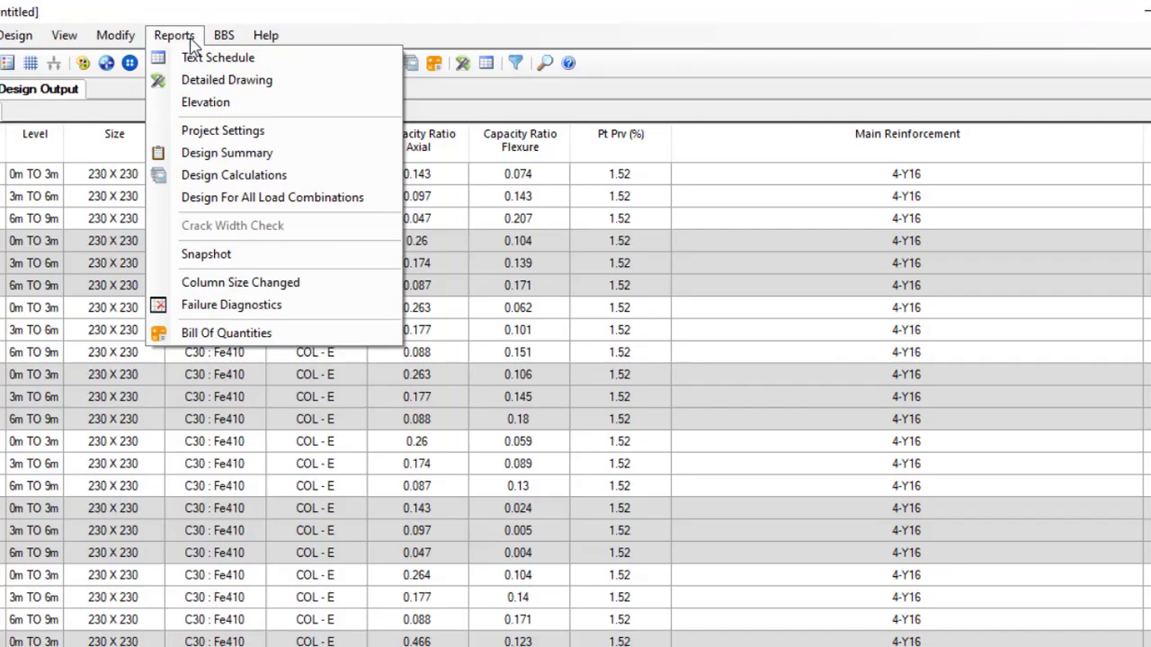
pyautogui.click(212, 102)
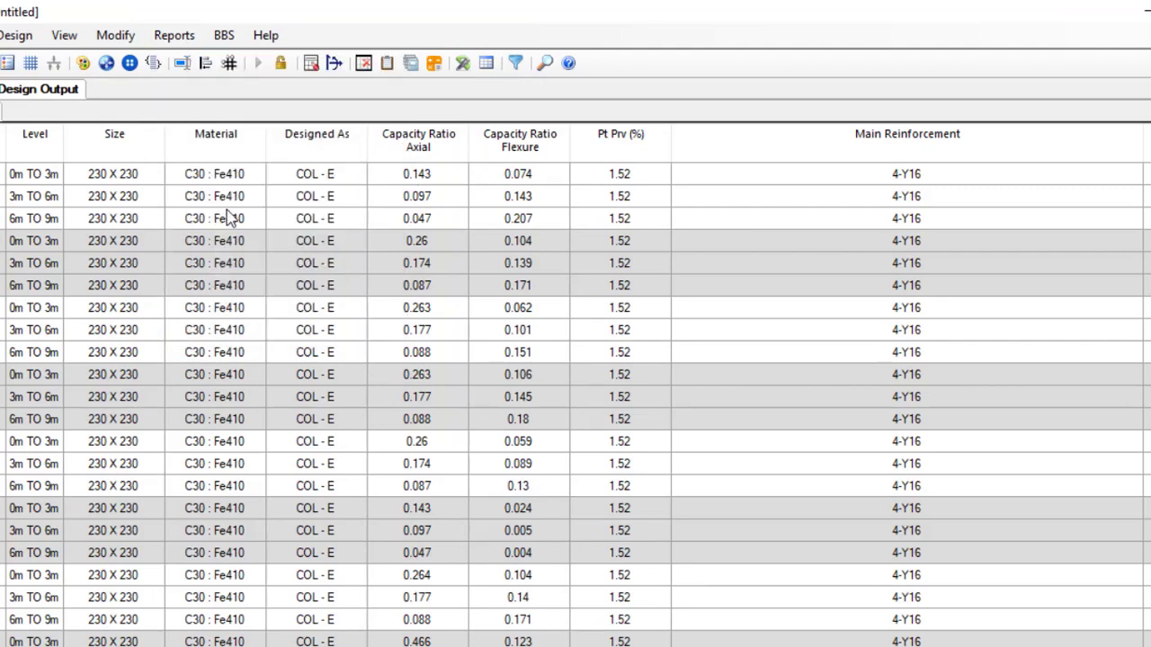
pyautogui.click(456, 161)
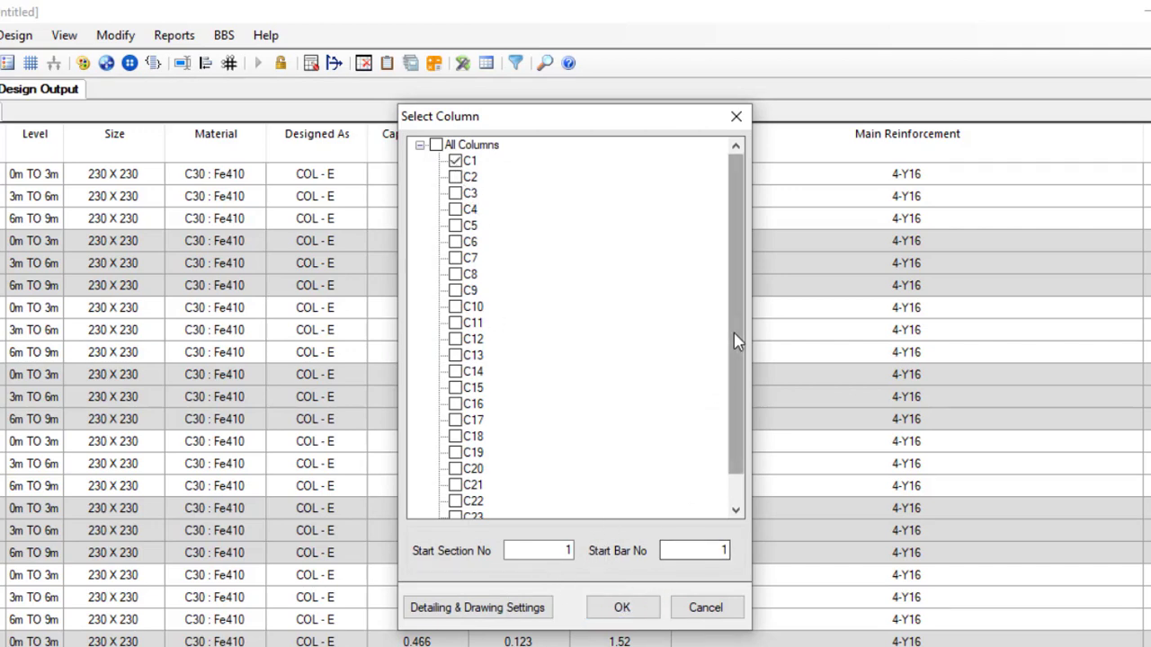
pyautogui.moveTo(732, 341); pyautogui.dragTo(737, 475)
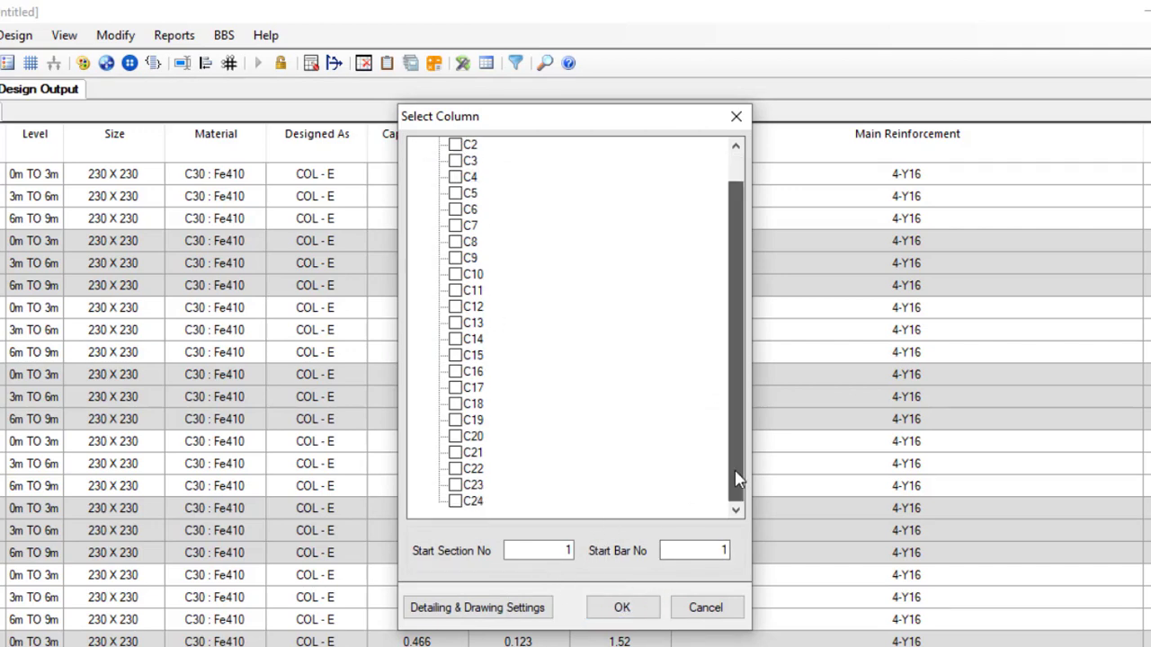
pyautogui.click(621, 608)
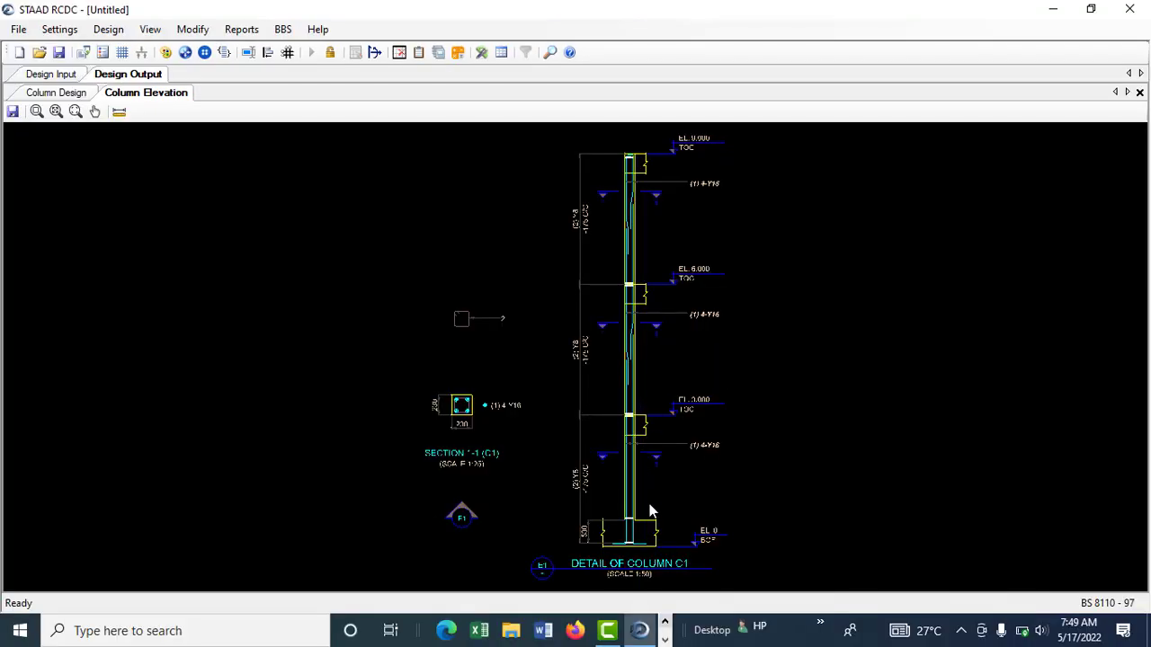
# Step: Zoom and pan the C1 detail toward the EL. 6.000 level and the upper 4-Y16 label
pyautogui.scroll(4, 642, 547)
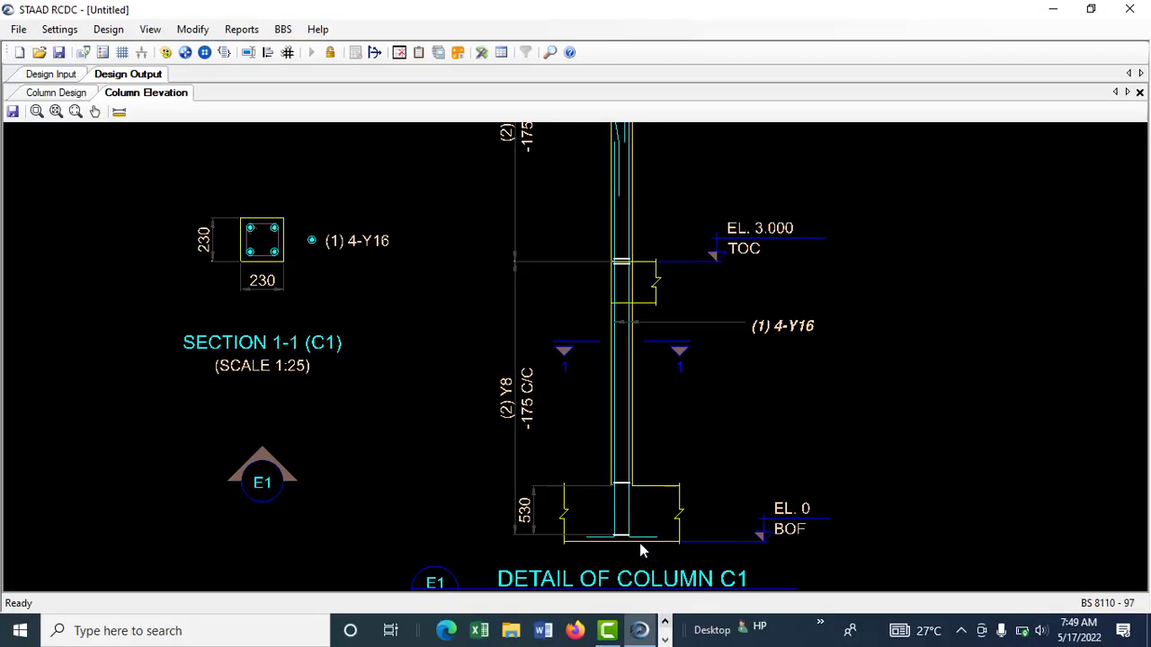
pyautogui.scroll(1, 666, 538)
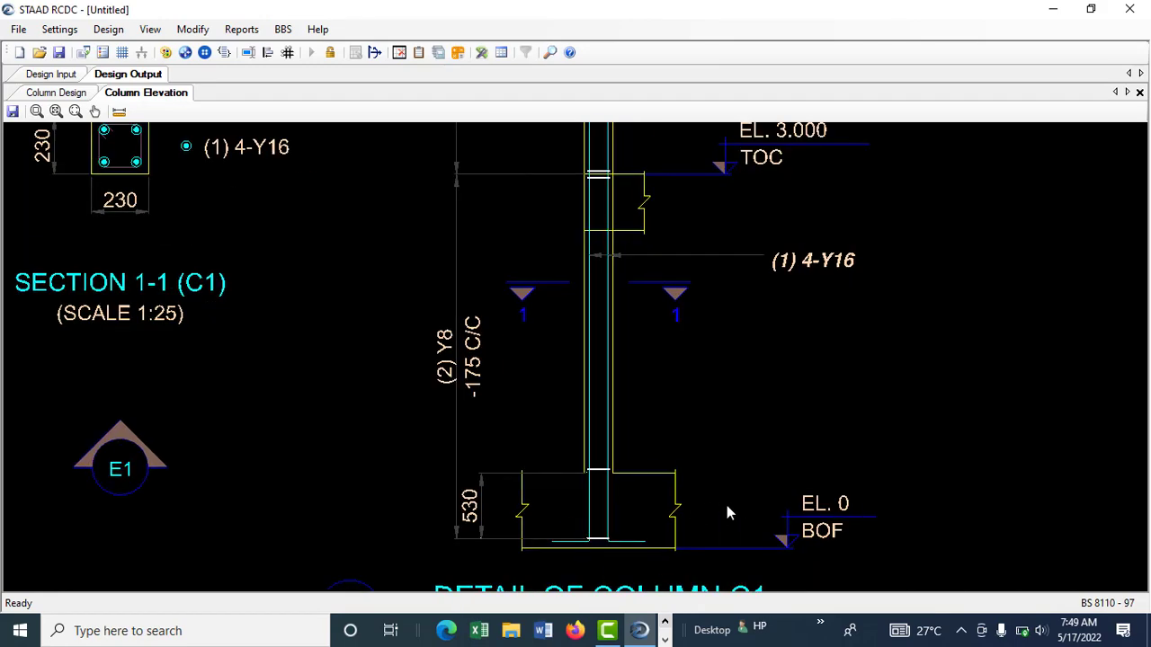
pyautogui.scroll(-3, 727, 506)
pyautogui.scroll(2, 390, 282)
pyautogui.scroll(1, 390, 281)
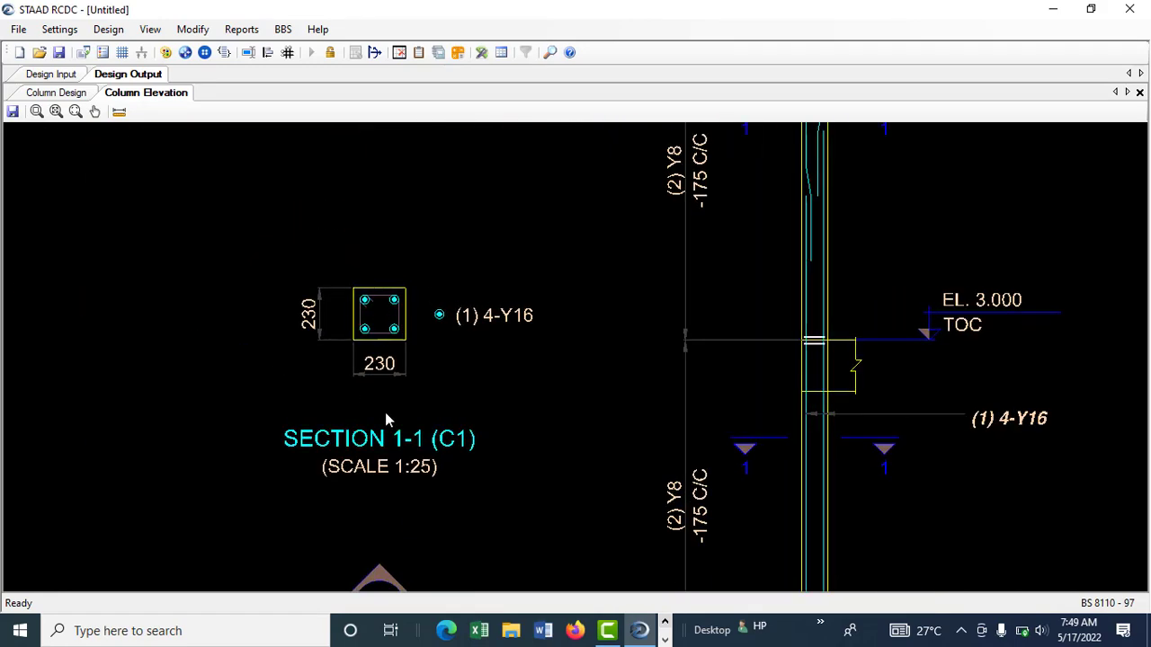
pyautogui.scroll(-1, 376, 315)
pyautogui.scroll(-1, 830, 353)
pyautogui.scroll(2, 830, 350)
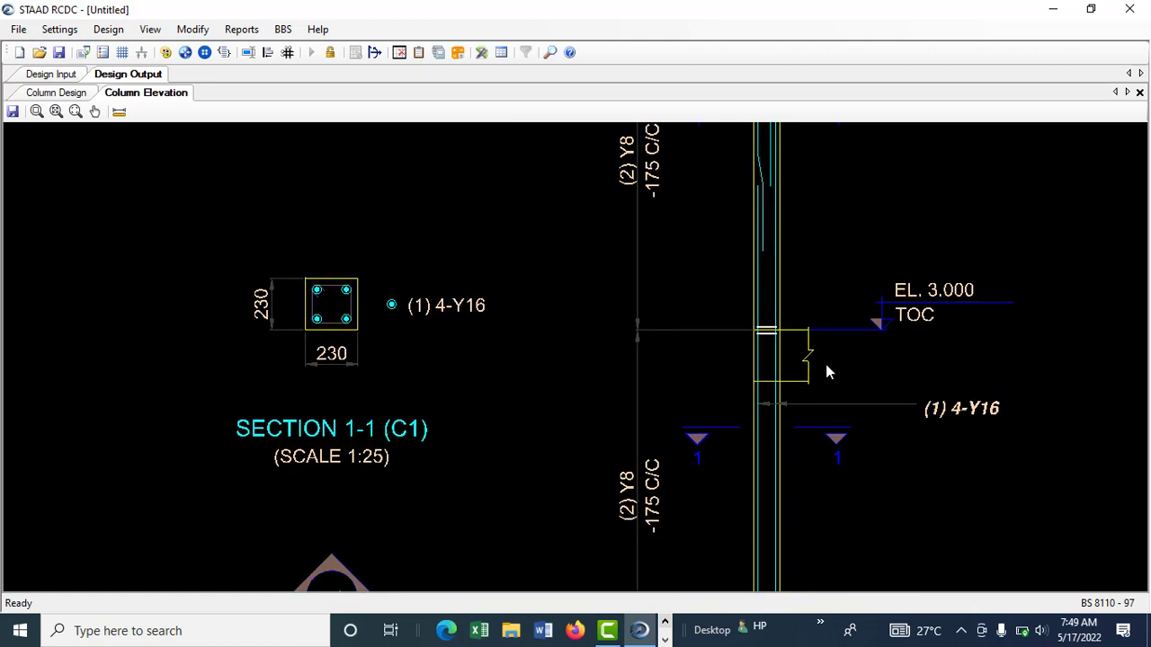
pyautogui.scroll(-3, 706, 284)
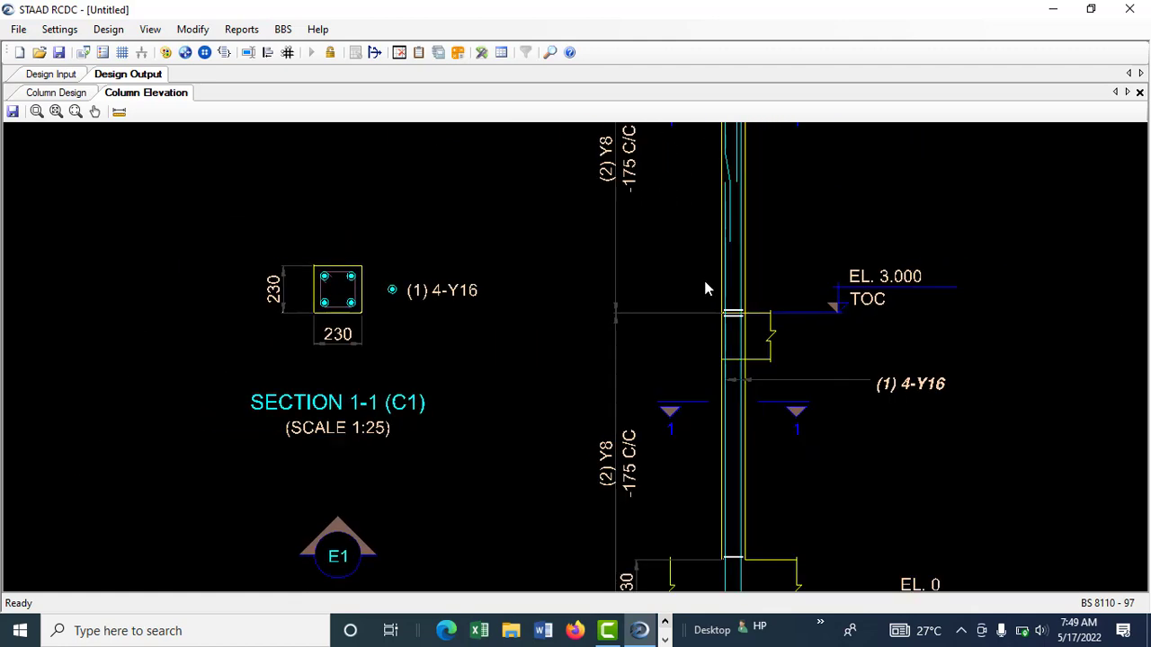
pyautogui.scroll(2, 754, 415)
pyautogui.scroll(-2, 753, 423)
pyautogui.scroll(4, 698, 357)
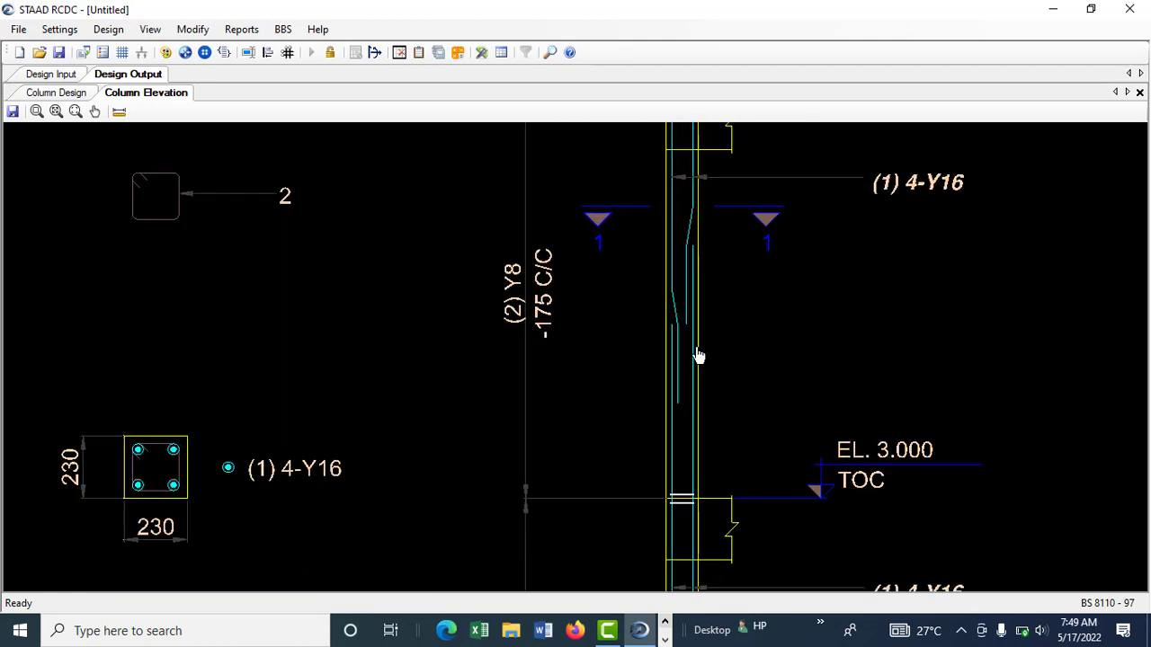
pyautogui.moveTo(661, 362); pyautogui.dragTo(640, 434, button='middle')
pyautogui.moveTo(691, 261); pyautogui.dragTo(624, 363, button='middle')
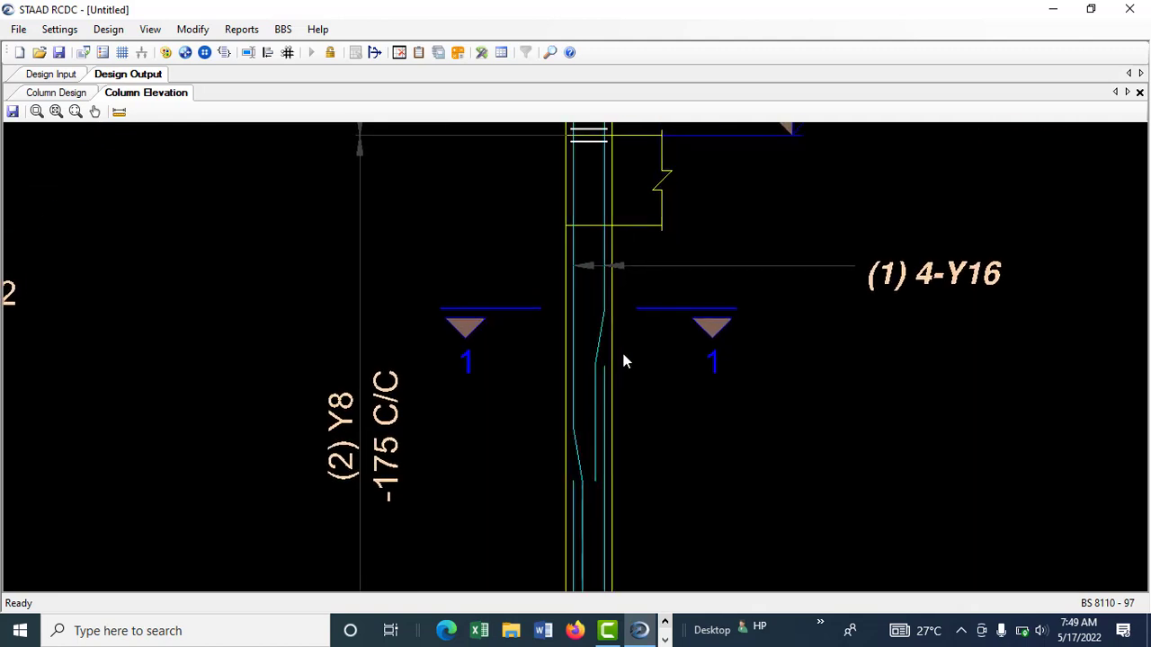
pyautogui.moveTo(637, 213); pyautogui.dragTo(547, 385, button='middle')
# Step: Zoom in and out on the C1 elevation to inspect the Y8 links at 175 C/C
pyautogui.scroll(-5, 572, 372)
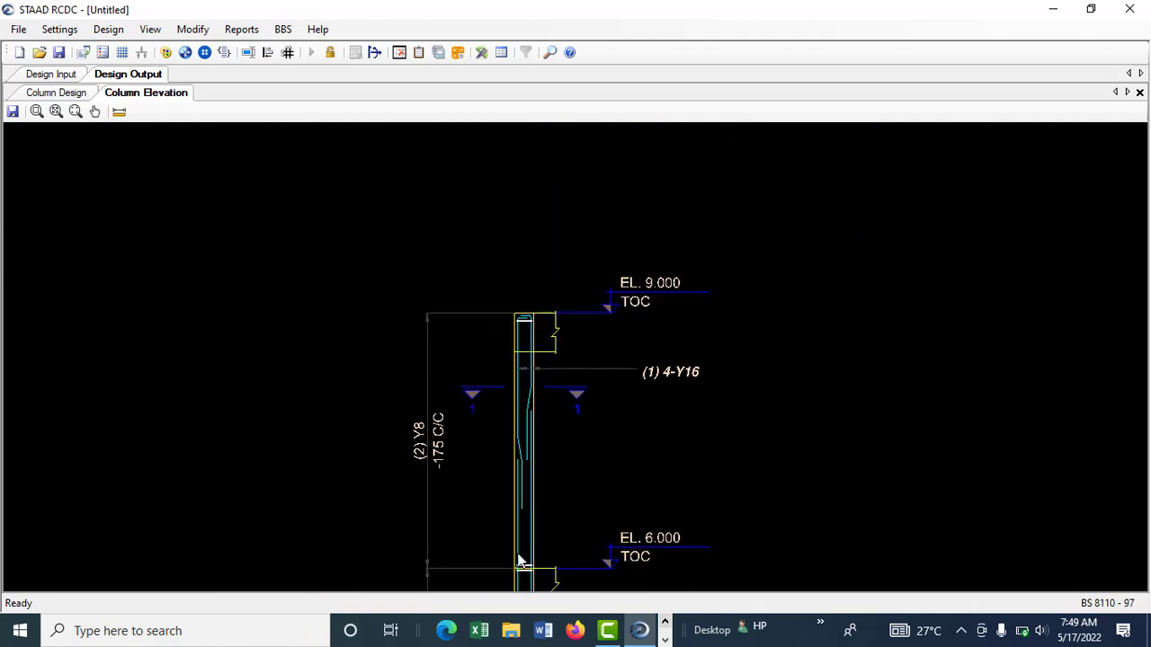
pyautogui.scroll(3, 521, 553)
pyautogui.scroll(-1, 567, 315)
pyautogui.scroll(-5, 639, 214)
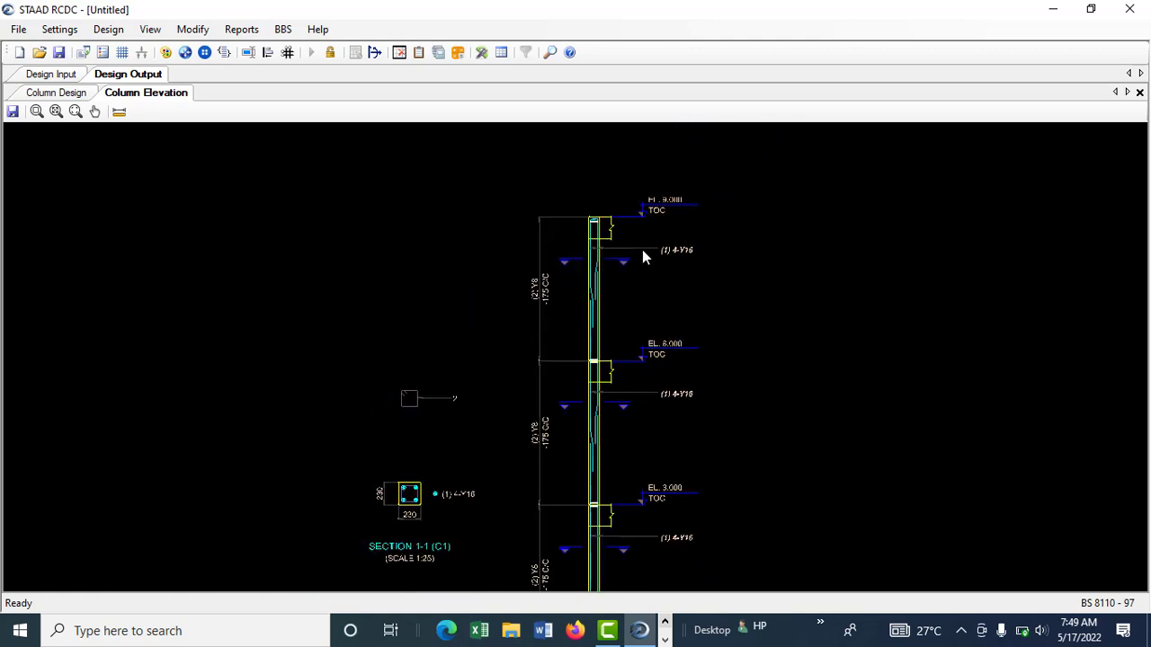
pyautogui.scroll(2, 652, 321)
pyautogui.scroll(-1, 620, 357)
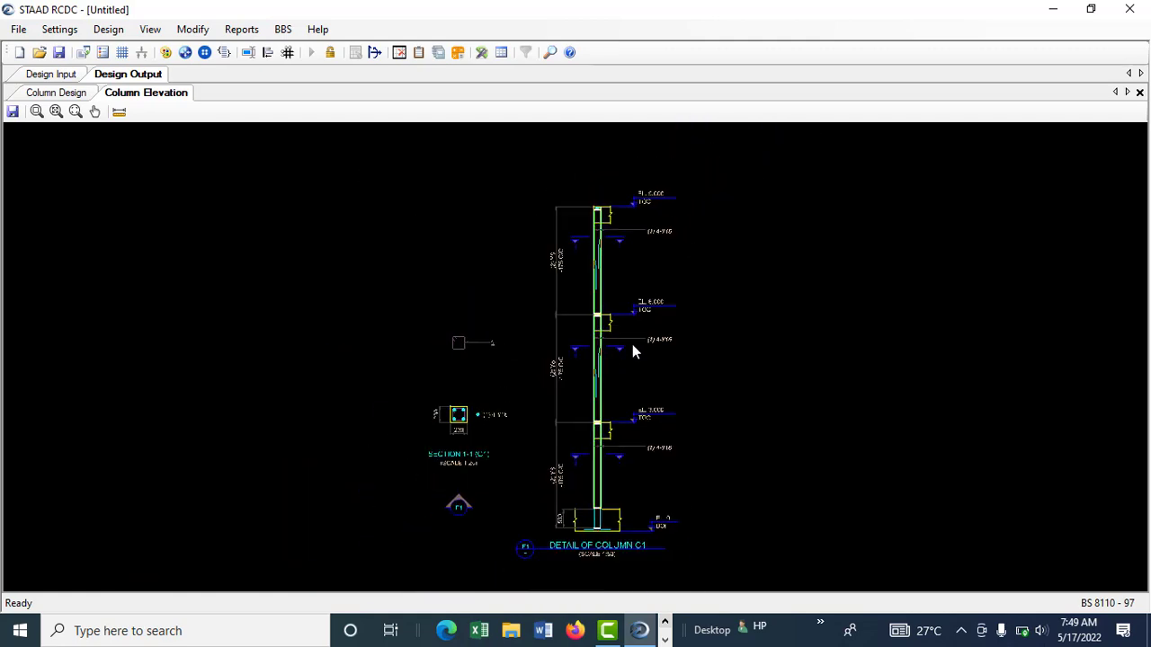
# Step: Open the reports and drawings list, then close it without choosing anything
pyautogui.click(241, 29)
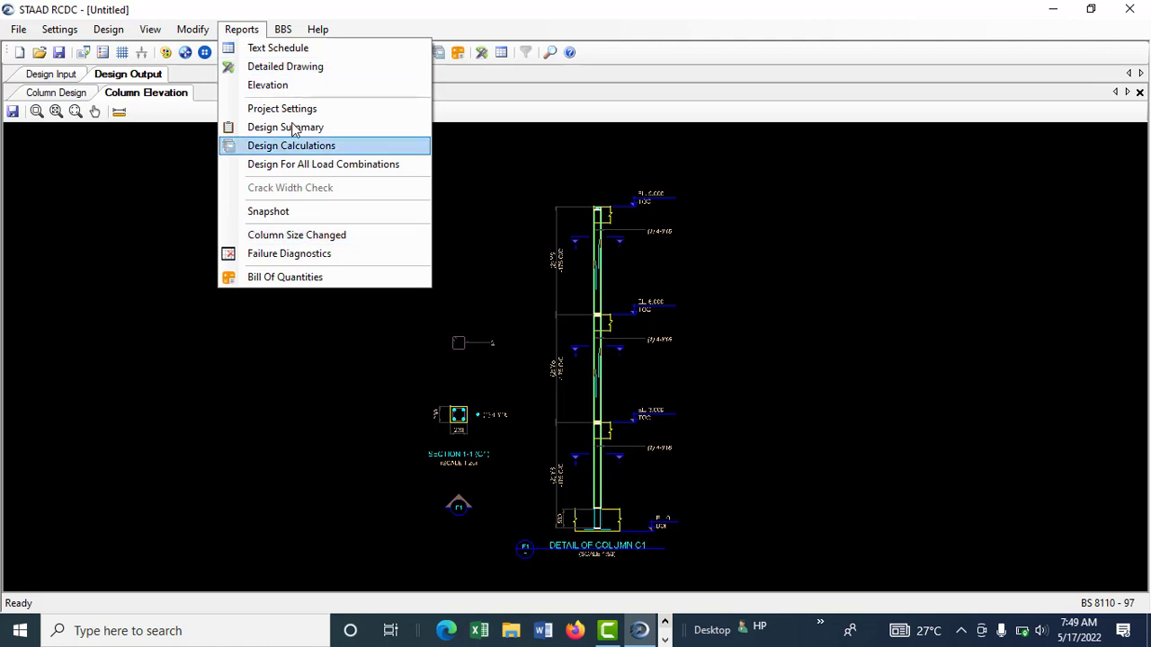
pyautogui.click(173, 226)
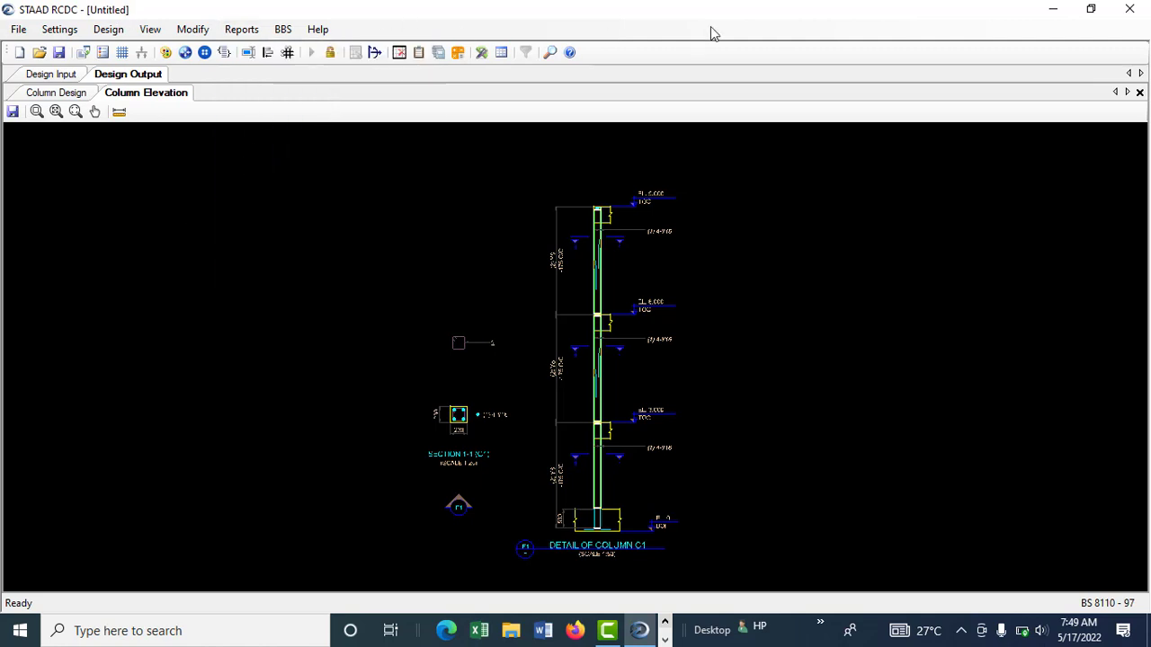
pyautogui.scroll(-1, 623, 290)
pyautogui.scroll(2, 627, 291)
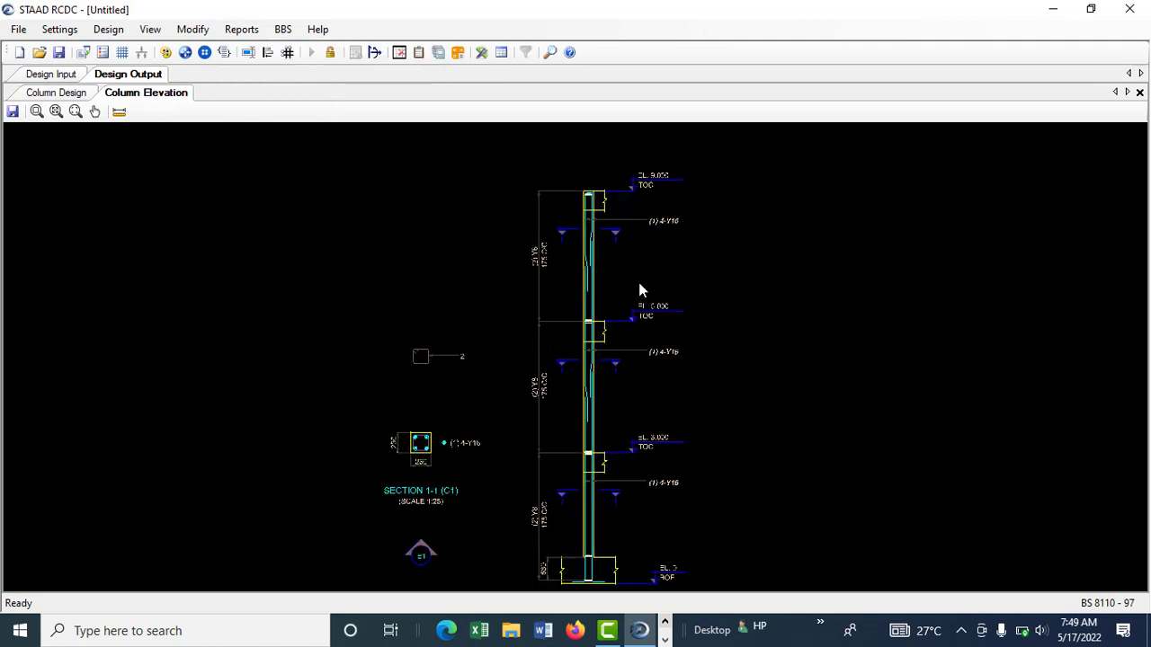